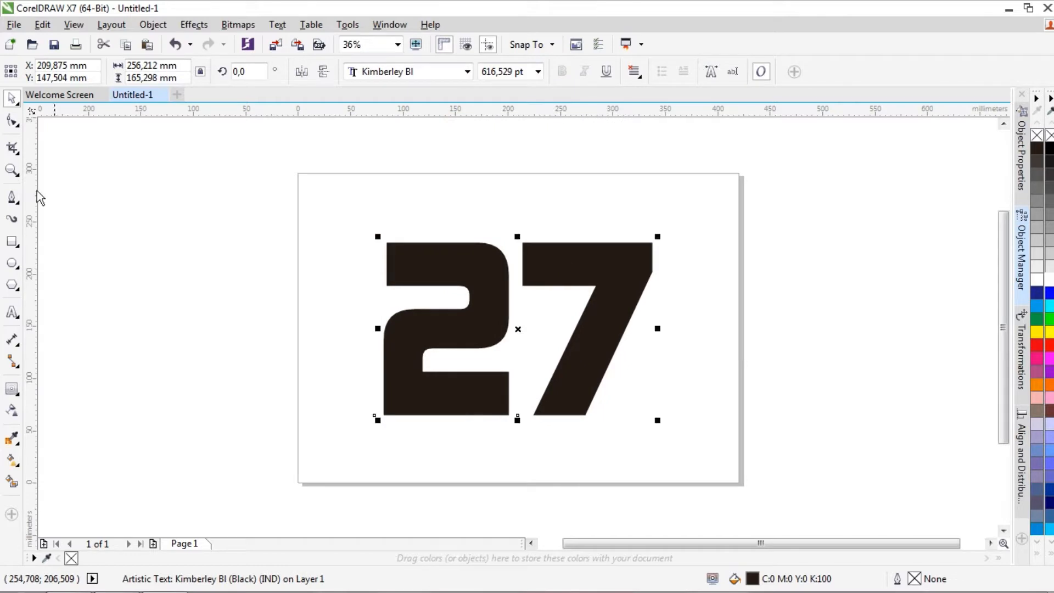
Tighten the letter spacing of the number 27 until the text is about 248.7 mm wide
key(F10)
drag(657, 419, 644, 414)
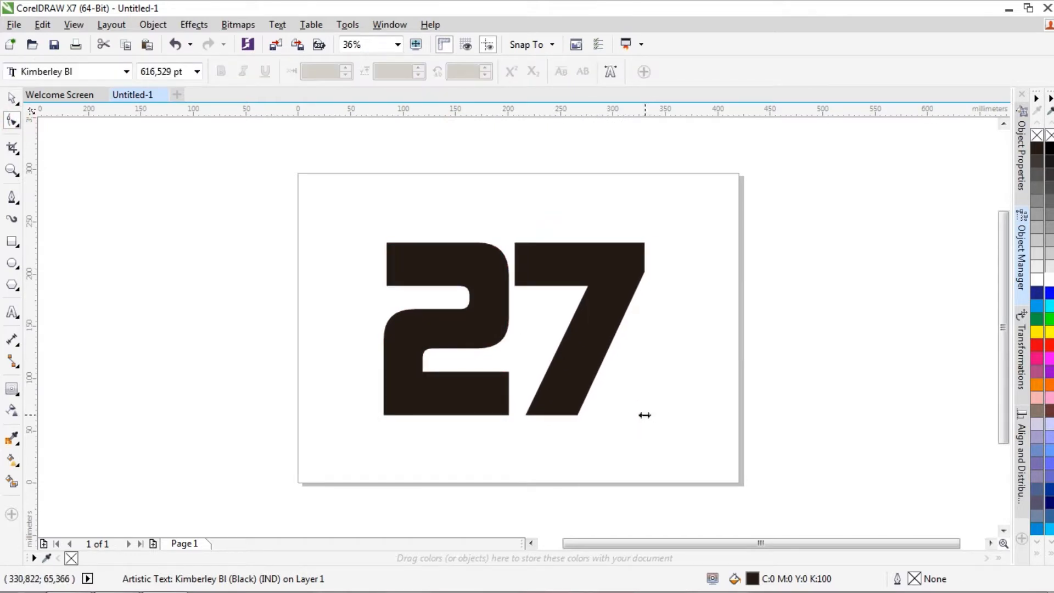
key(space)
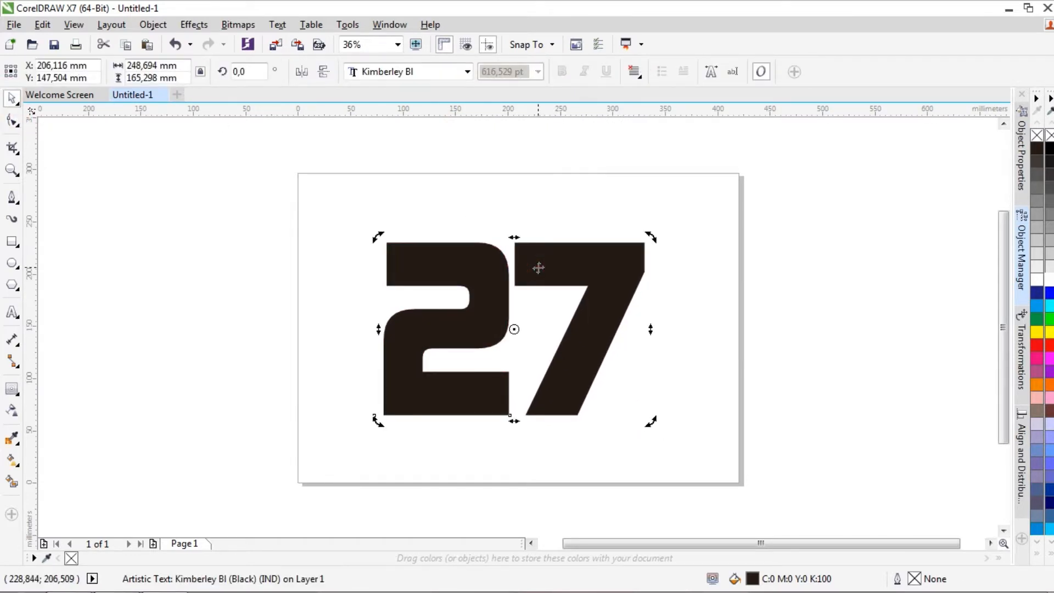
Fill the number 27 with bright green (#00FF00)
click(9, 390)
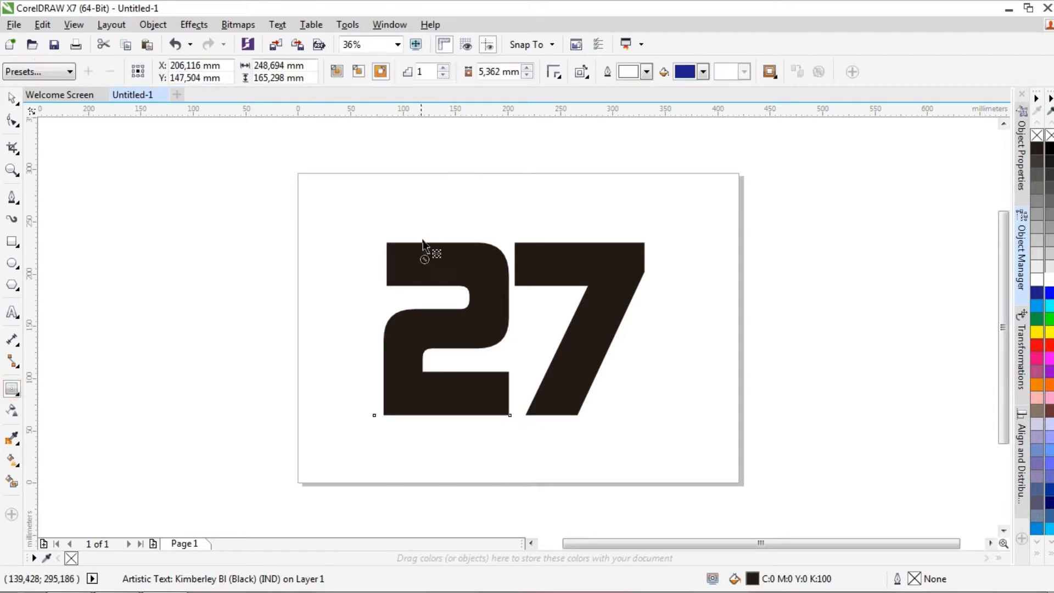
click(12, 99)
click(435, 273)
click(1049, 319)
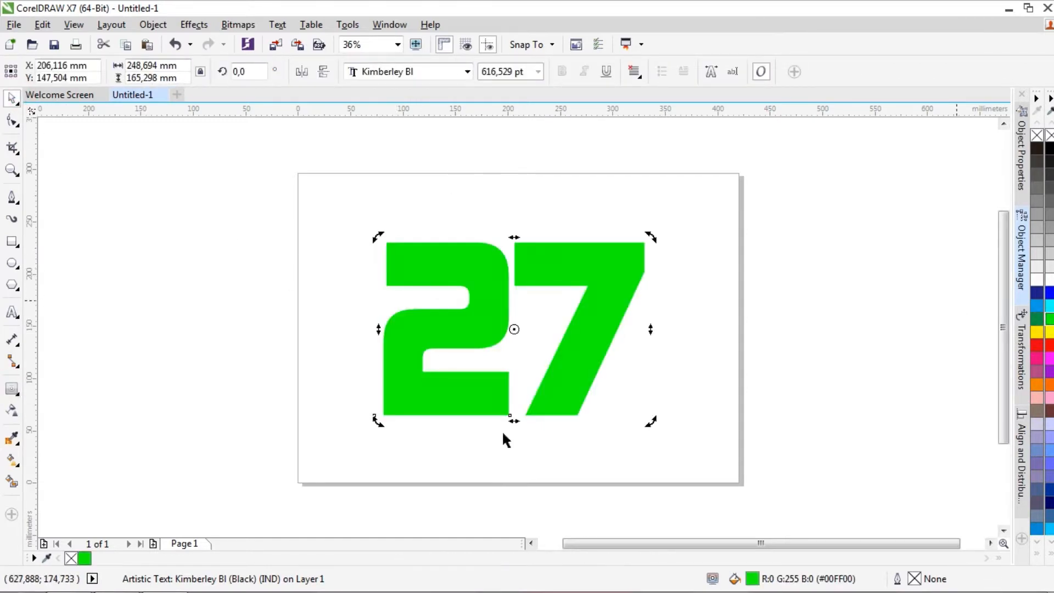
Apply a vertical fountain fill to the number, running from green above it to yellow below it
click(15, 460)
drag(508, 216, 512, 437)
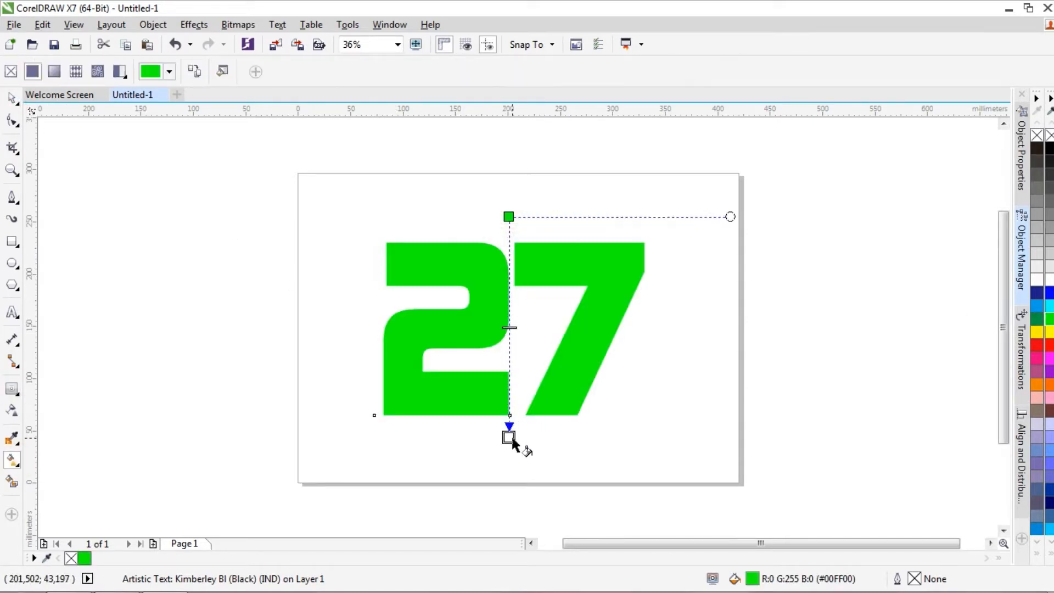
click(528, 434)
drag(628, 390, 628, 378)
click(614, 294)
click(587, 332)
Shift the gradient's start colour at the top of the number to a more yellowish green and deselect the text
click(508, 216)
click(528, 211)
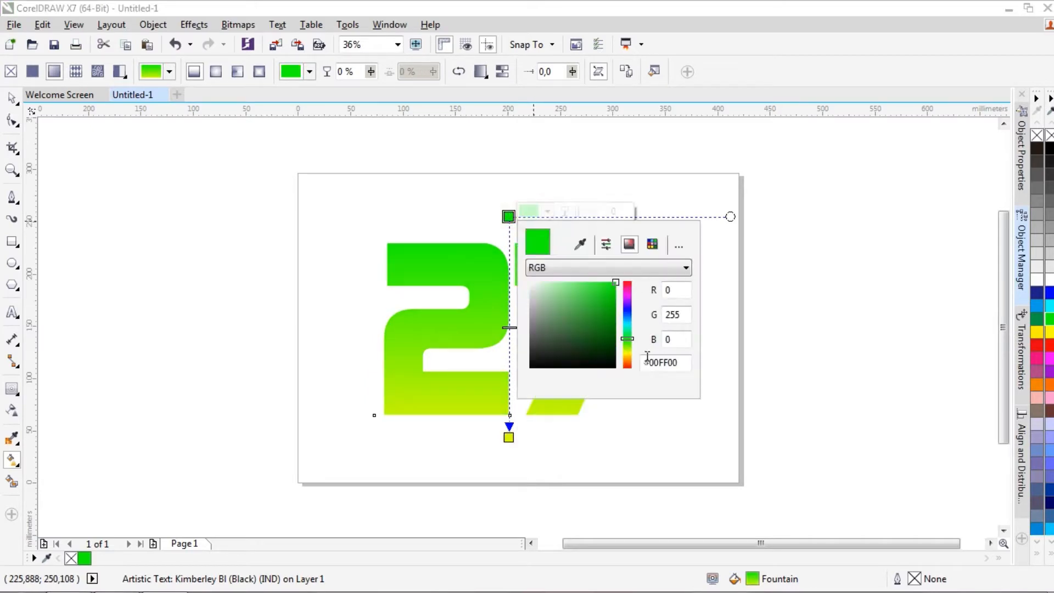
drag(630, 340, 626, 378)
click(508, 436)
click(546, 433)
click(288, 278)
click(12, 98)
click(71, 200)
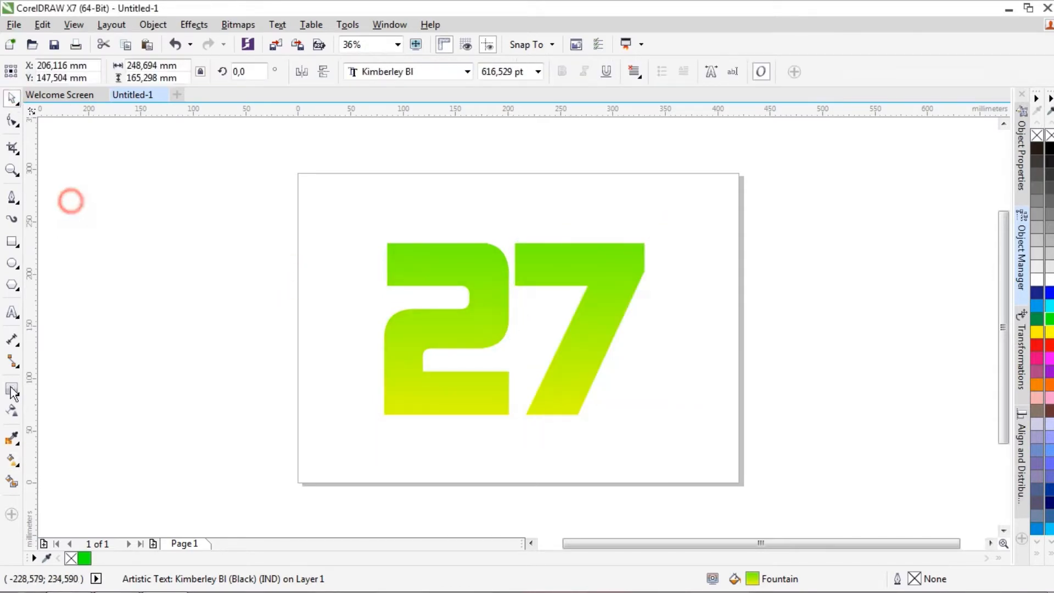
Add an outside contour of about 4.4 mm around the number and break it apart into a separate shape
click(11, 389)
click(401, 255)
mouse_move(388, 243)
mouse_down()
mouse_move(391, 253)
mouse_move(378, 234)
mouse_up()
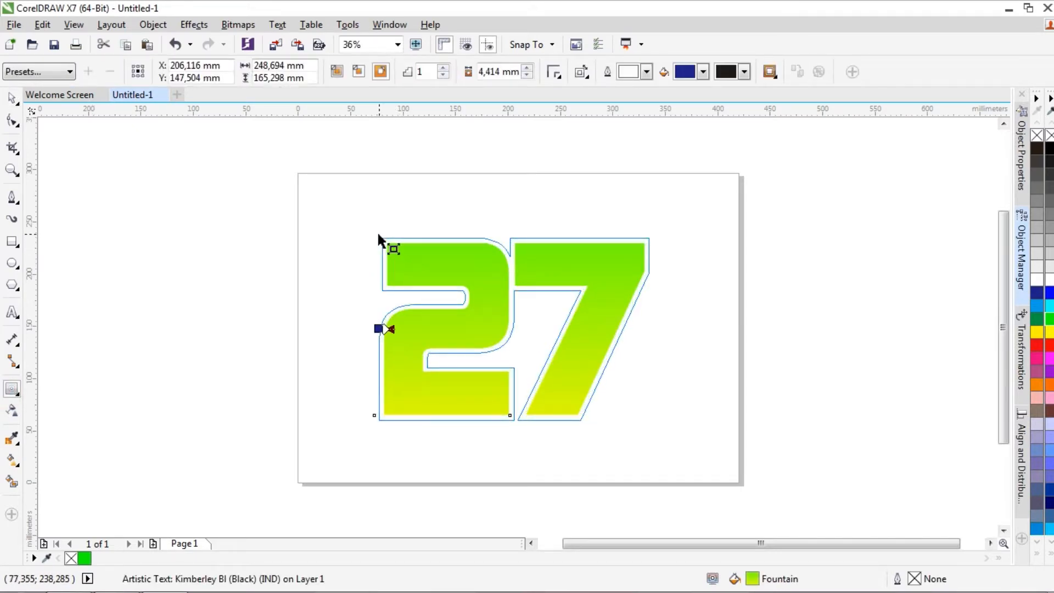
drag(378, 234, 378, 235)
click(12, 97)
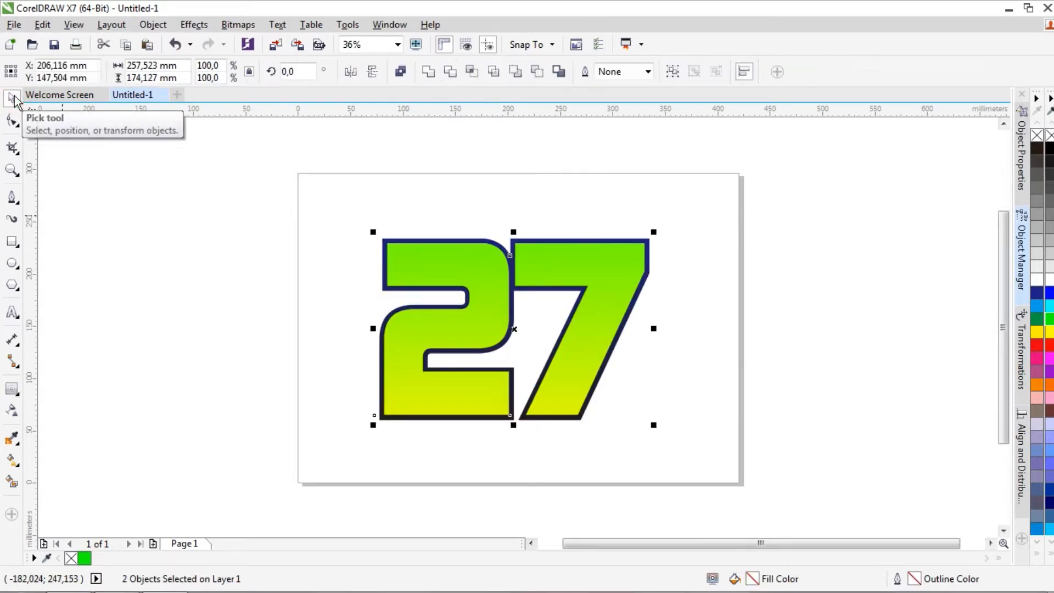
Fill the separated outer contour shape behind the number with black (#000000)
click(718, 202)
drag(645, 252, 664, 305)
key(ctrl+z)
click(770, 268)
key(ctrl+z)
click(1048, 148)
Duplicate the black contour shape in place and send the copy to the back
key(ctrl+c)
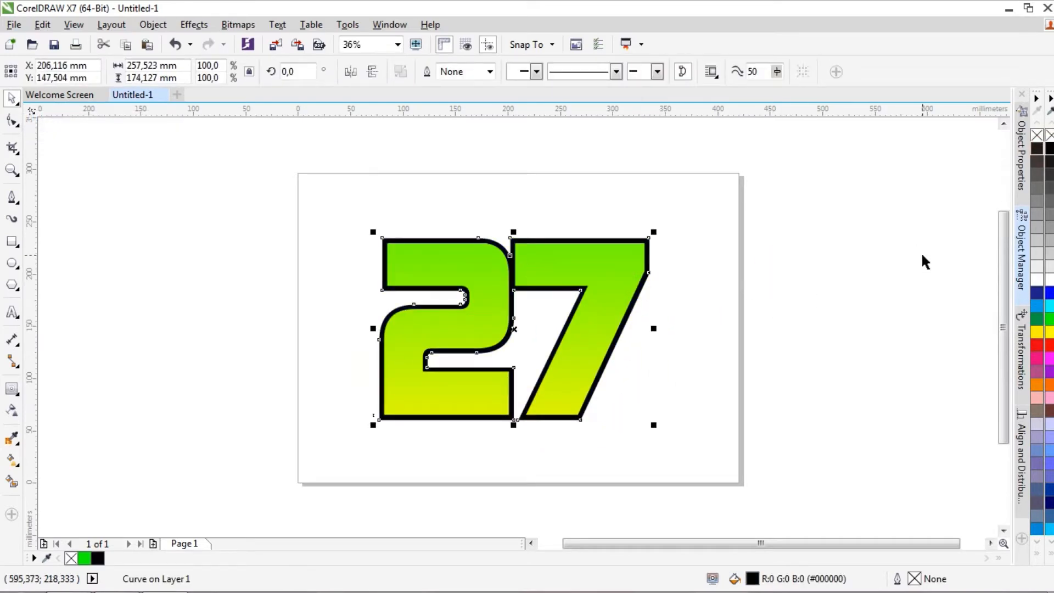
key(ctrl+v)
key(shift+Page_Down)
Nudge the rear black copy to the right and down to about X 210.5 mm, Y 142.7 mm as an offset shadow
key(Right)
key(Right)
key(Right)
key(Right)
key(Right)
key(Right)
key(Right)
key(Right)
key(Right)
key(Right)
key(Right)
key(Right)
key(Right)
key(Right)
key(Right)
key(Right)
key(Right)
key(Right)
key(Right)
key(Right)
key(Right)
key(Right)
key(Right)
key(Right)
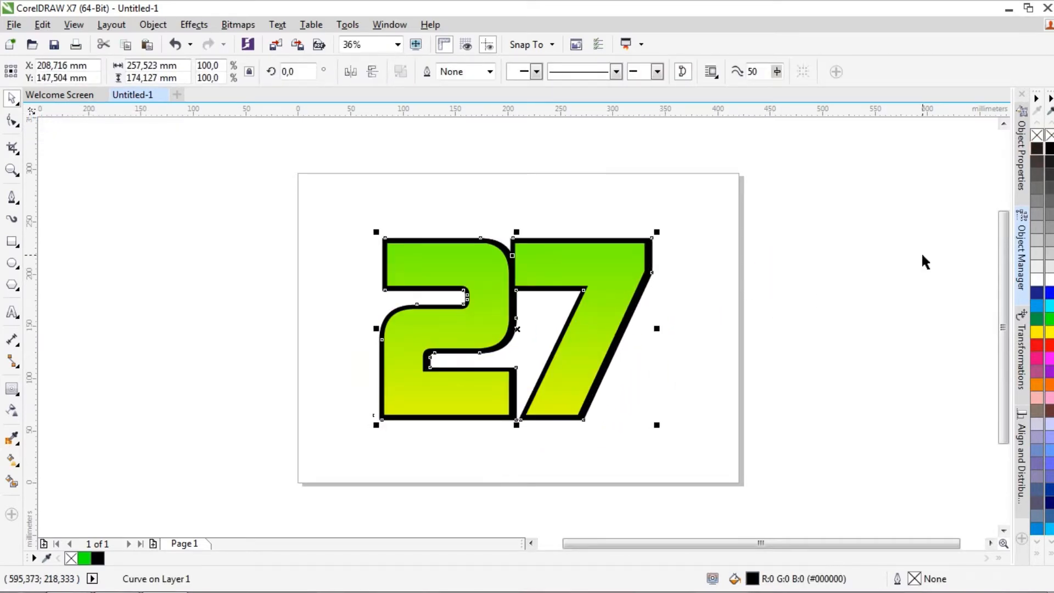
key(Down)
key(Down)
key(Down)
key(Down)
key(Down)
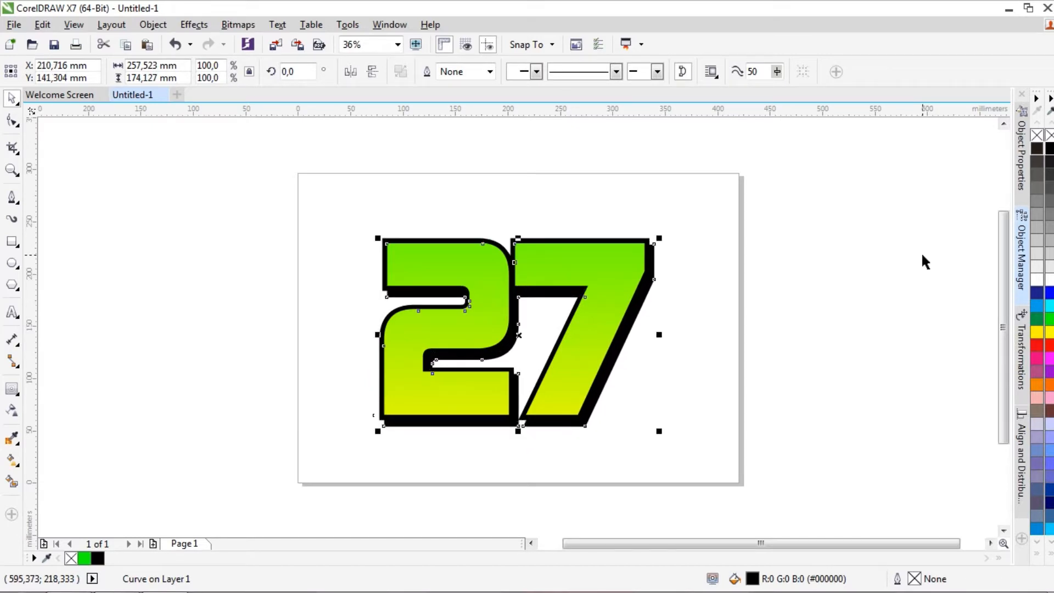
key(Up)
key(Up)
key(Up)
key(Up)
key(Up)
key(Up)
key(Up)
key(Up)
key(Up)
key(Up)
key(Up)
key(Up)
key(Up)
key(Up)
key(Left)
key(Left)
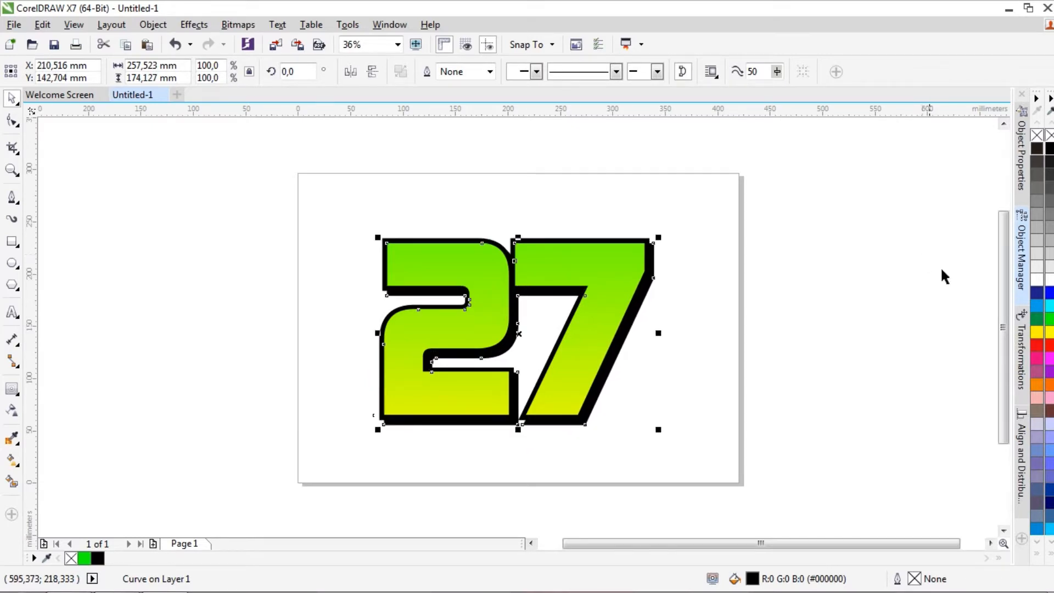
click(941, 268)
Add an inside contour to the green gradient number and break it apart into a separate shape
click(583, 275)
scroll(585, 273, up, 4)
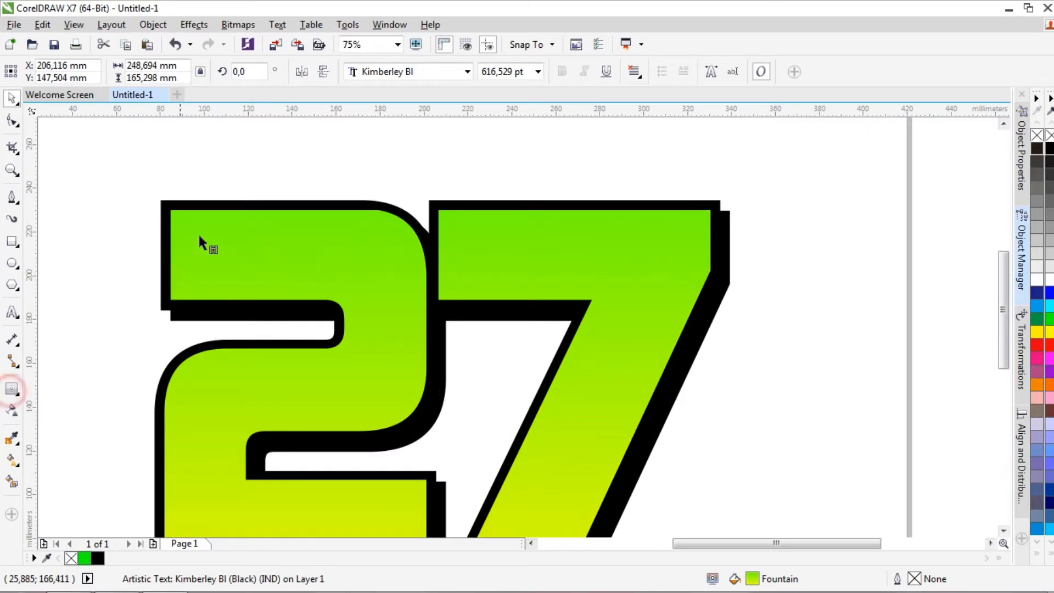
drag(199, 236, 177, 219)
key(ctrl+k)
click(28, 99)
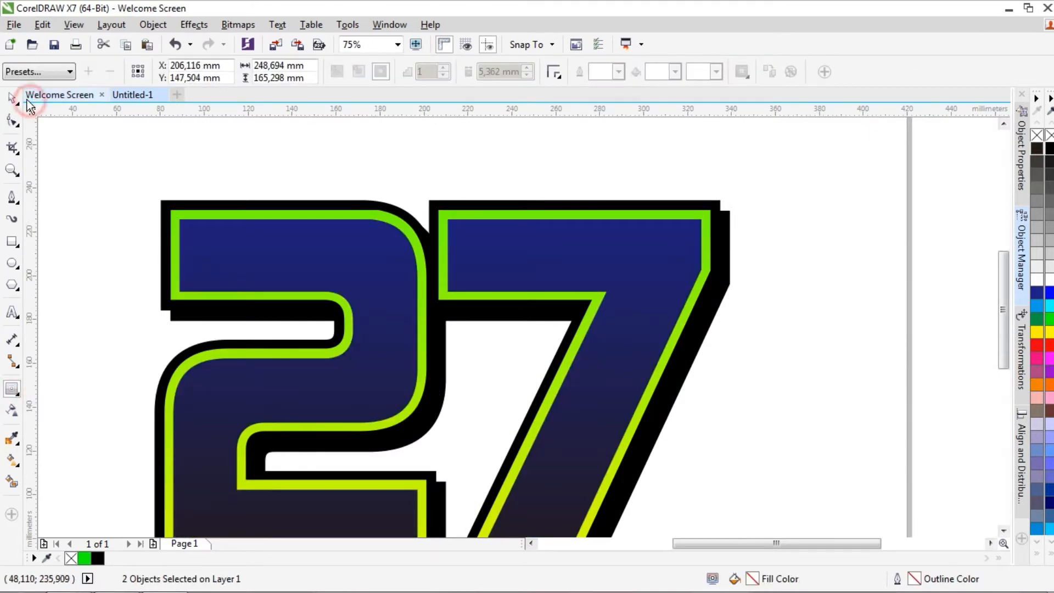
click(119, 93)
Fill the separated inner contour shape with blue (#0000FF)
click(276, 271)
key(space)
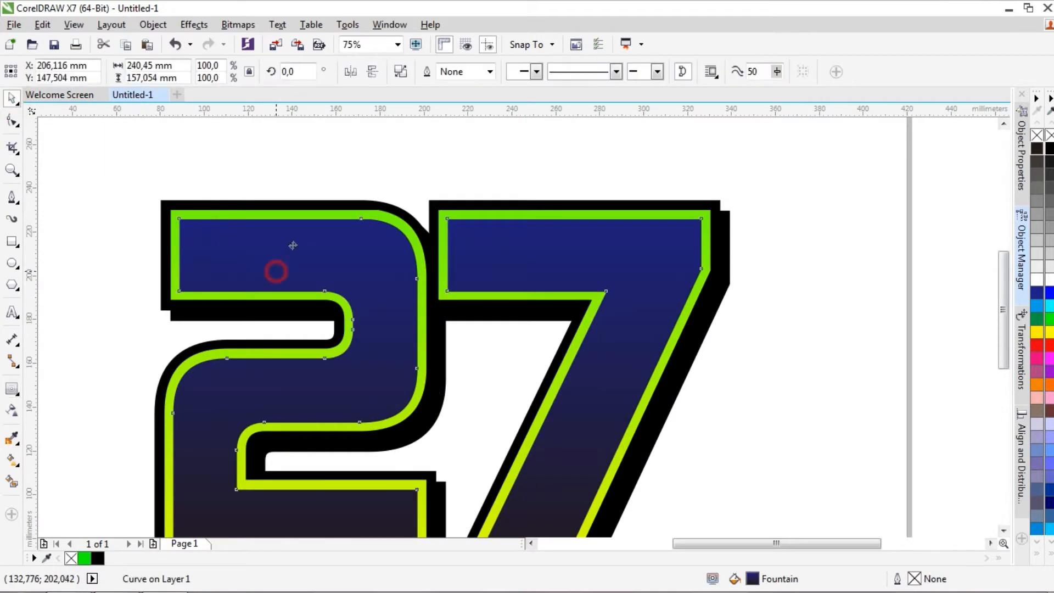
click(1049, 292)
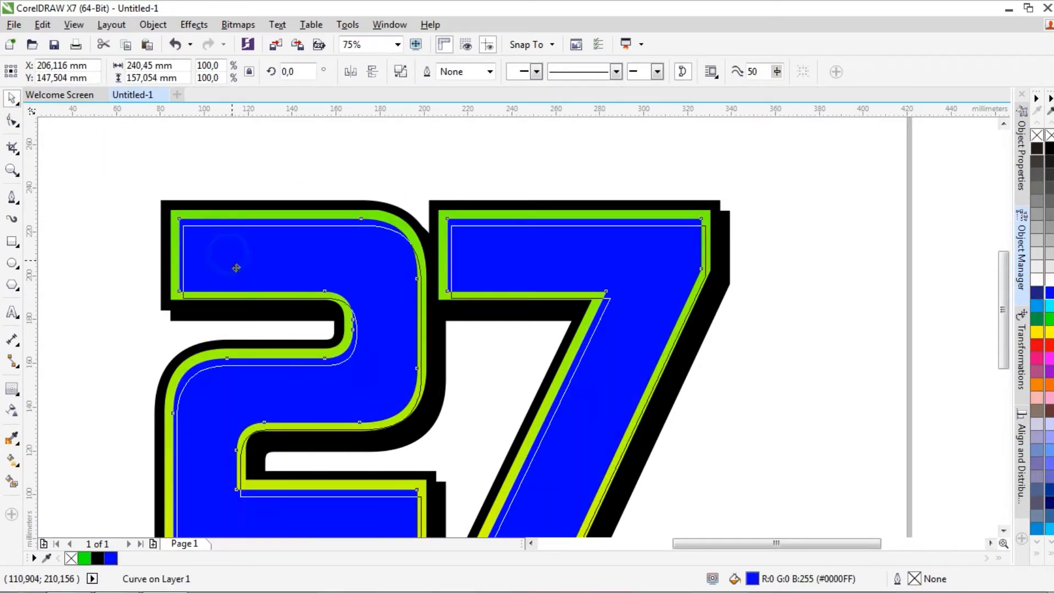
Place a copy of the blue shape at about X 212.8 mm, Y 139.7 mm and fill it red
drag(236, 268, 247, 272)
click(280, 294)
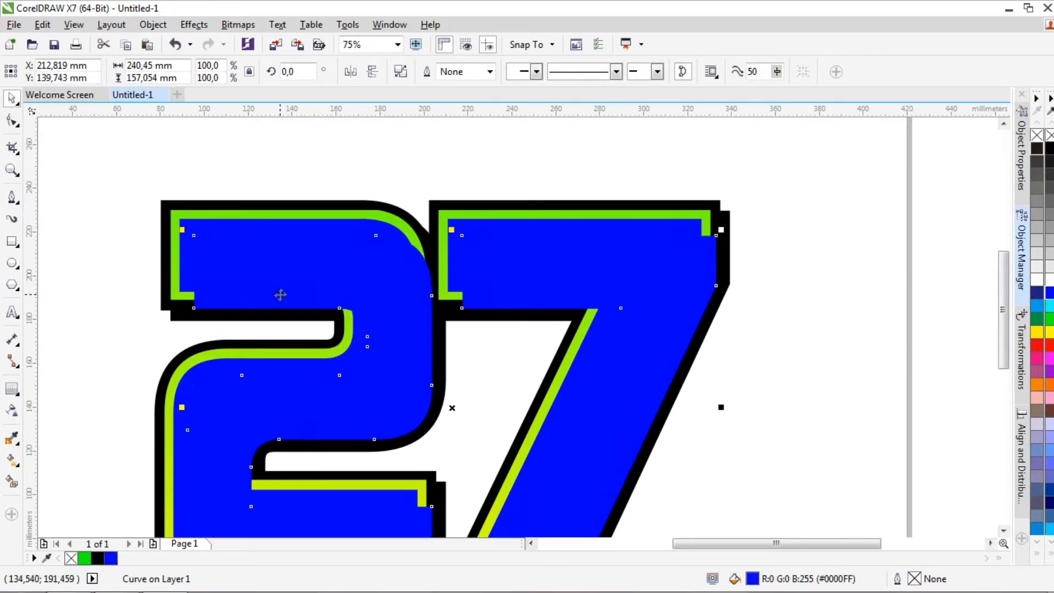
click(1049, 345)
Simplify the overlapping blue and red shapes to cut the red area out of the blue, and delete the red shape
click(171, 156)
click(224, 257)
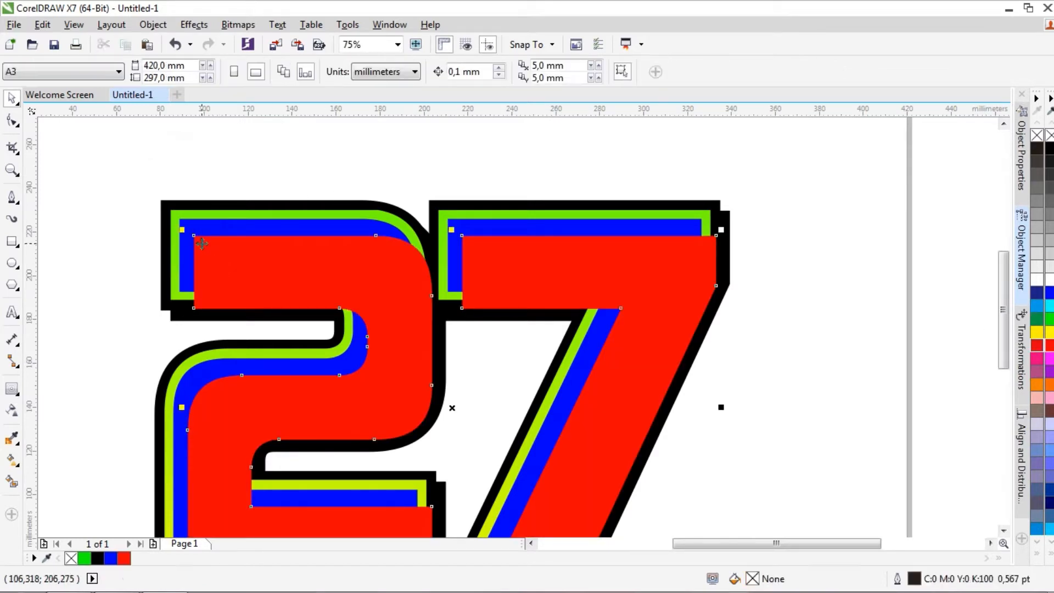
shift+click(215, 232)
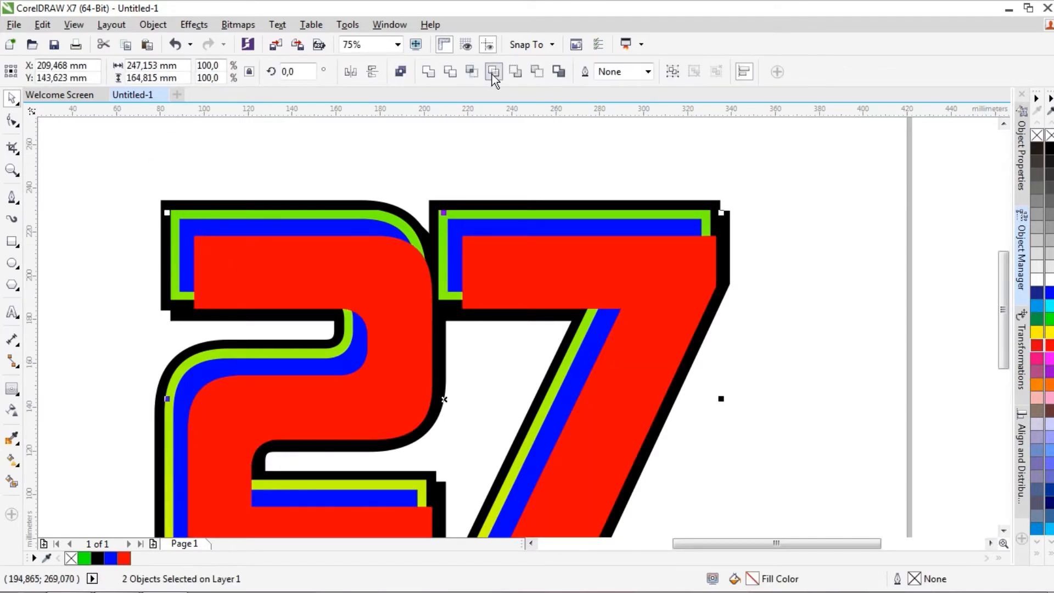
click(494, 79)
click(327, 262)
key(Delete)
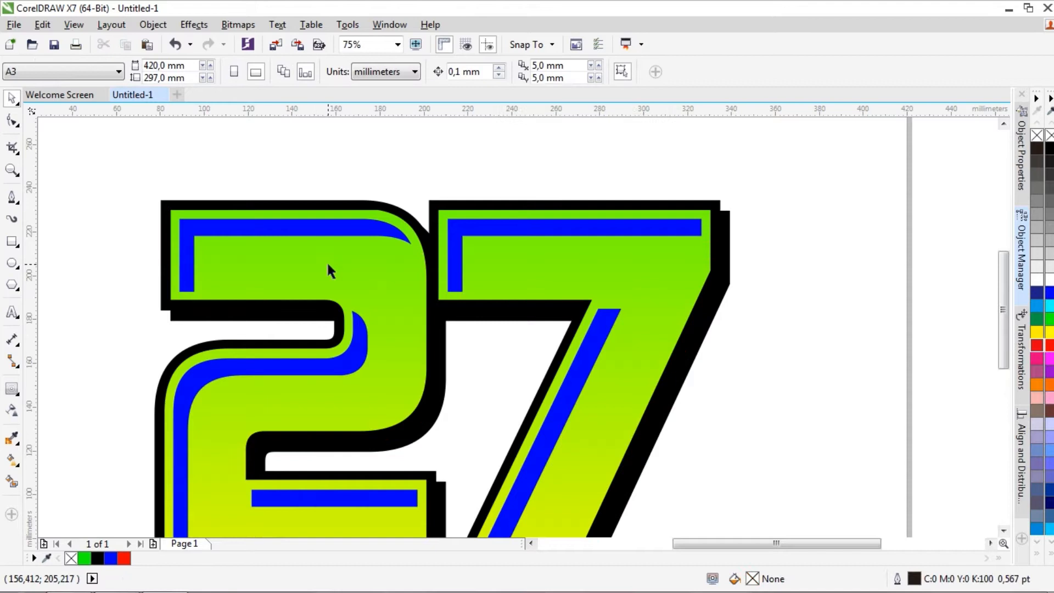
Recolour the remaining blue strips inside the number to dark green (#00BA31)
click(316, 233)
click(1048, 324)
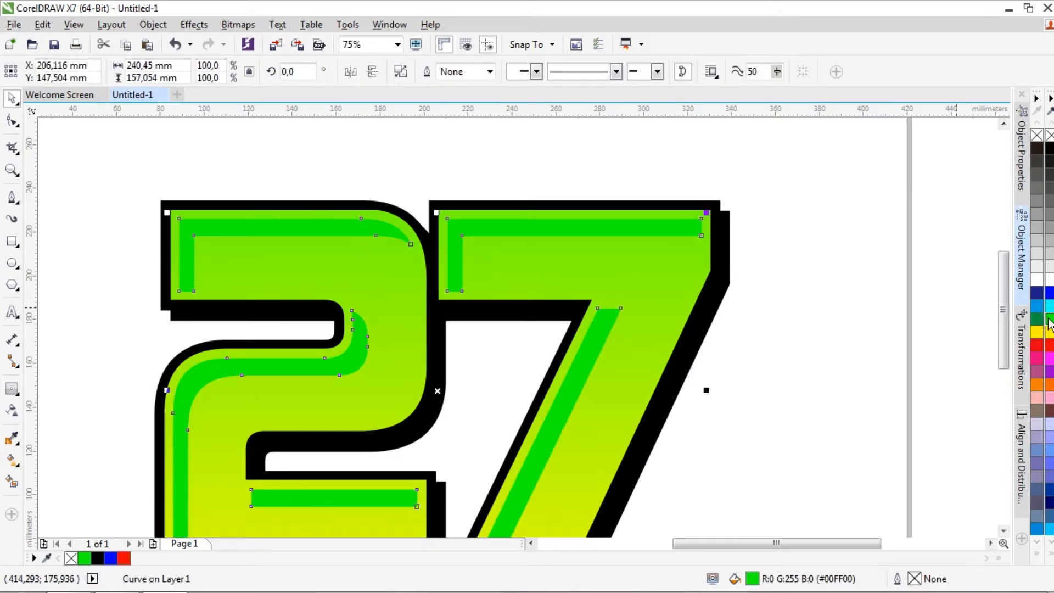
click(1027, 331)
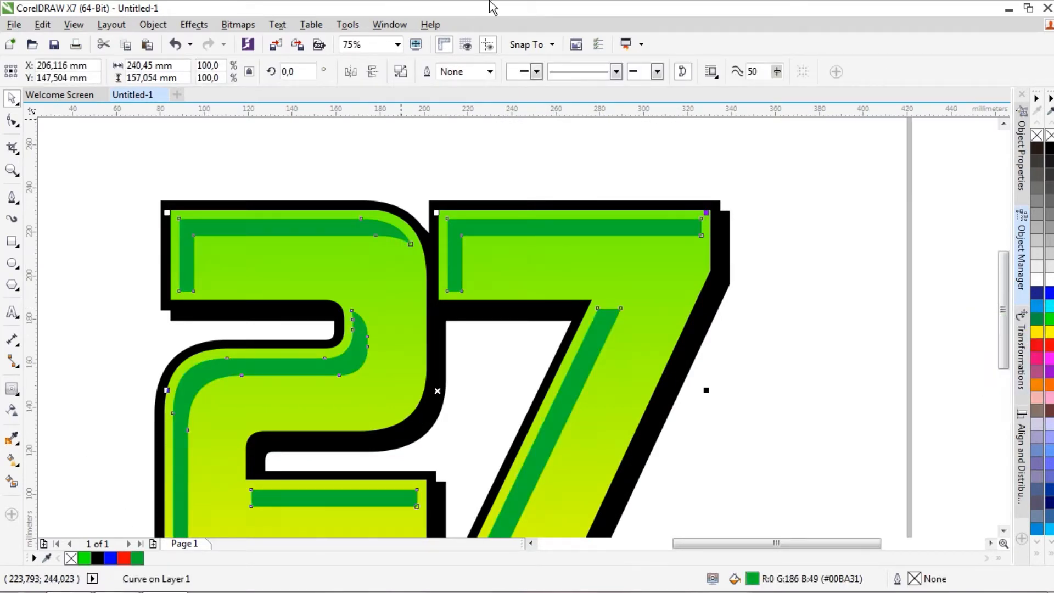
drag(1003, 328, 1003, 344)
click(772, 313)
Create a page-sized background rectangle behind the number and fill it light grey
scroll(771, 312, down, 1)
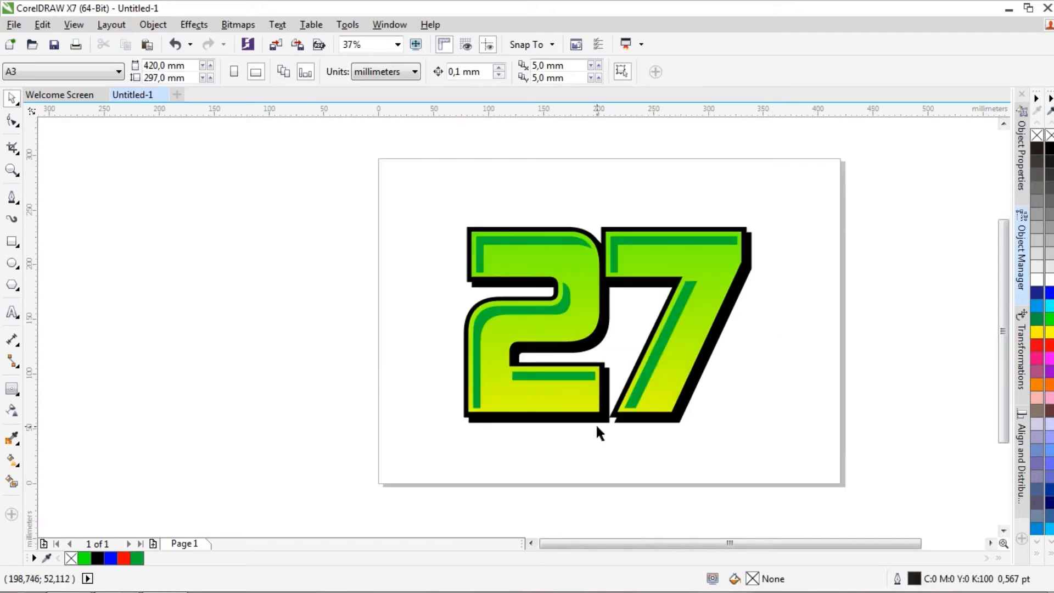
double_click(10, 246)
drag(690, 543, 729, 543)
click(1049, 253)
click(11, 99)
click(85, 214)
Add the artistic text "KAPET" below the 7 and enlarge it to about 86.6 pt
click(12, 312)
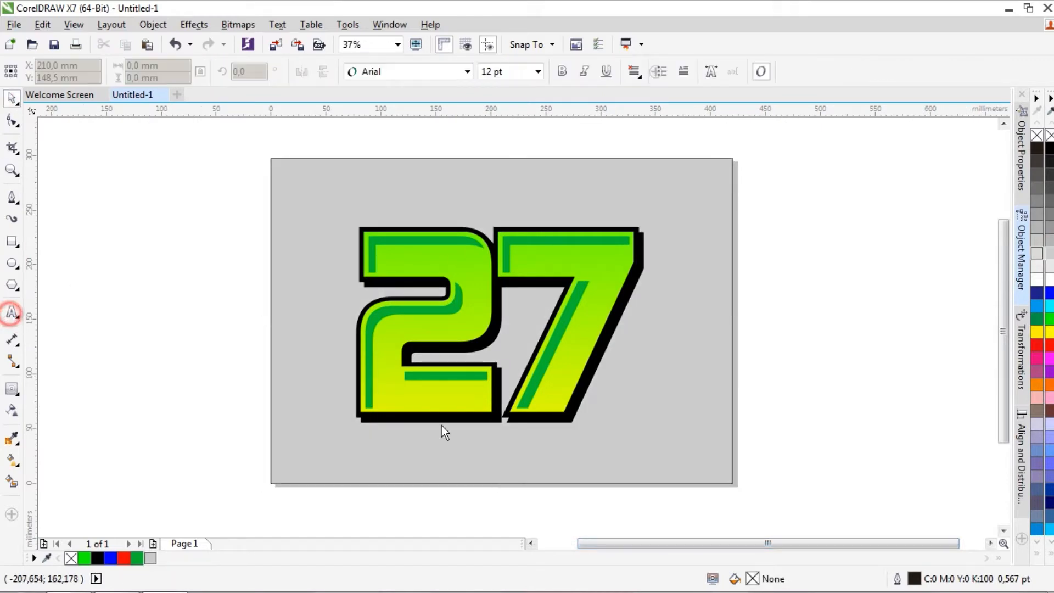
click(620, 430)
text(KAPET)
click(12, 102)
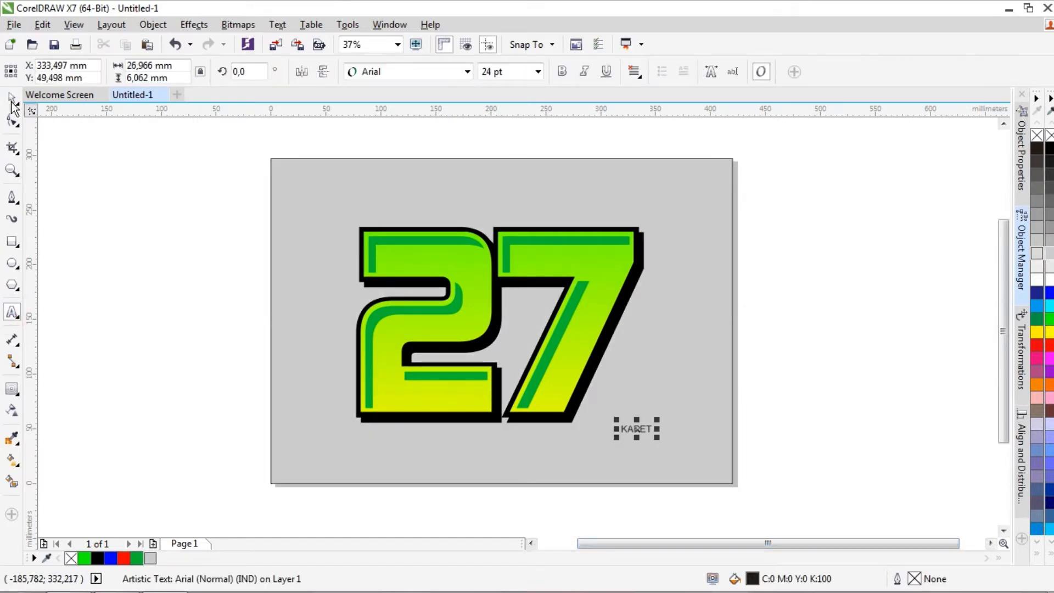
drag(616, 422, 576, 377)
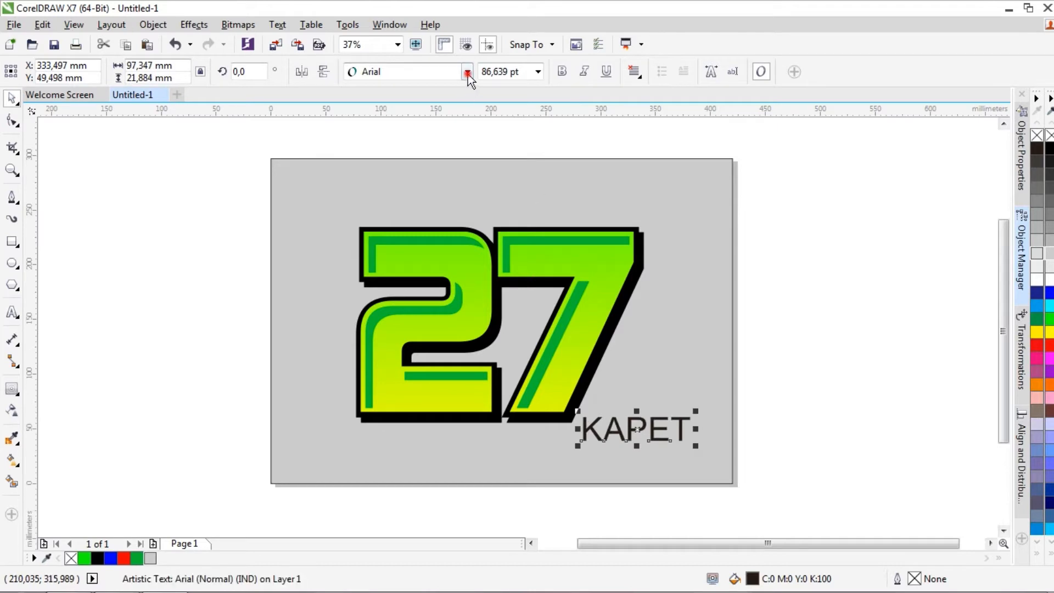
Set the KAPET text in the Kimberley Bl font and move it off the page to the right
click(467, 71)
click(444, 107)
drag(612, 426, 797, 360)
Group the four objects that make up the number 27
drag(631, 428, 680, 461)
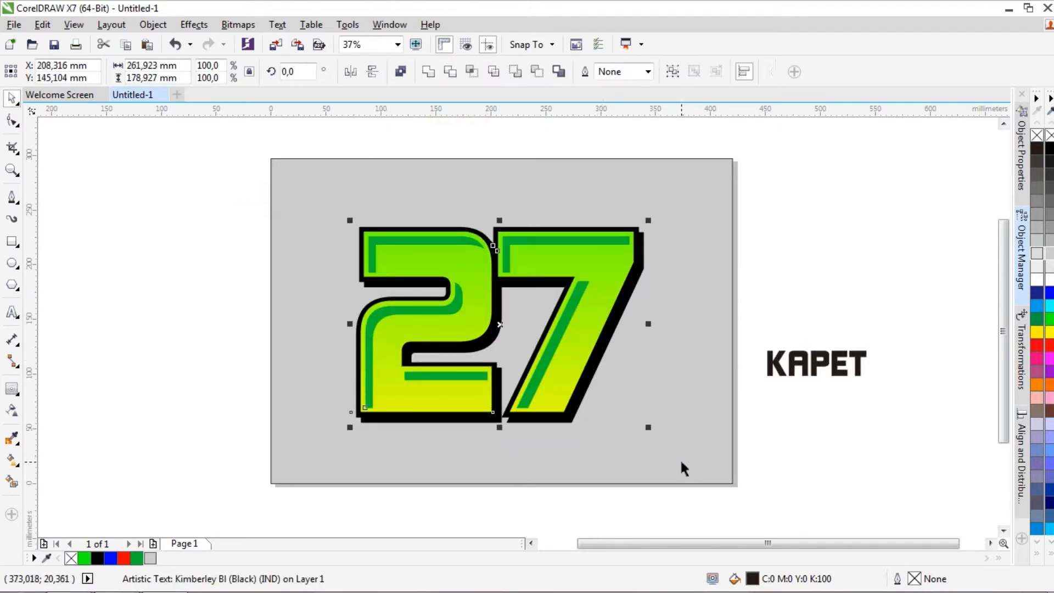
right_click(601, 279)
click(646, 328)
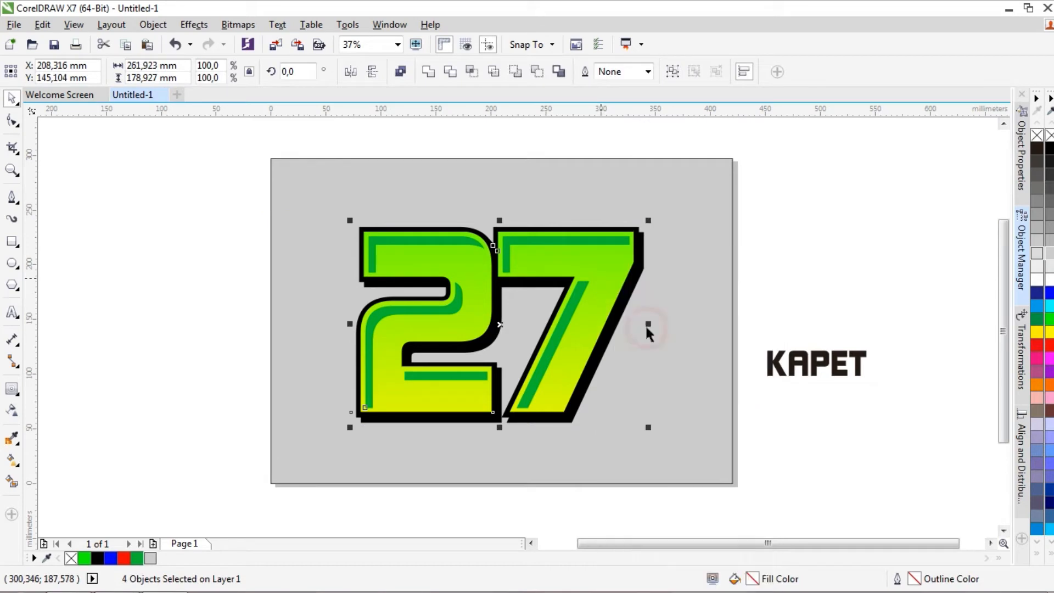
Reshape the grouped number with a straight-line Envelope, pulling its lower-left corner down and its lower-right corner up
click(12, 399)
click(53, 460)
click(22, 389)
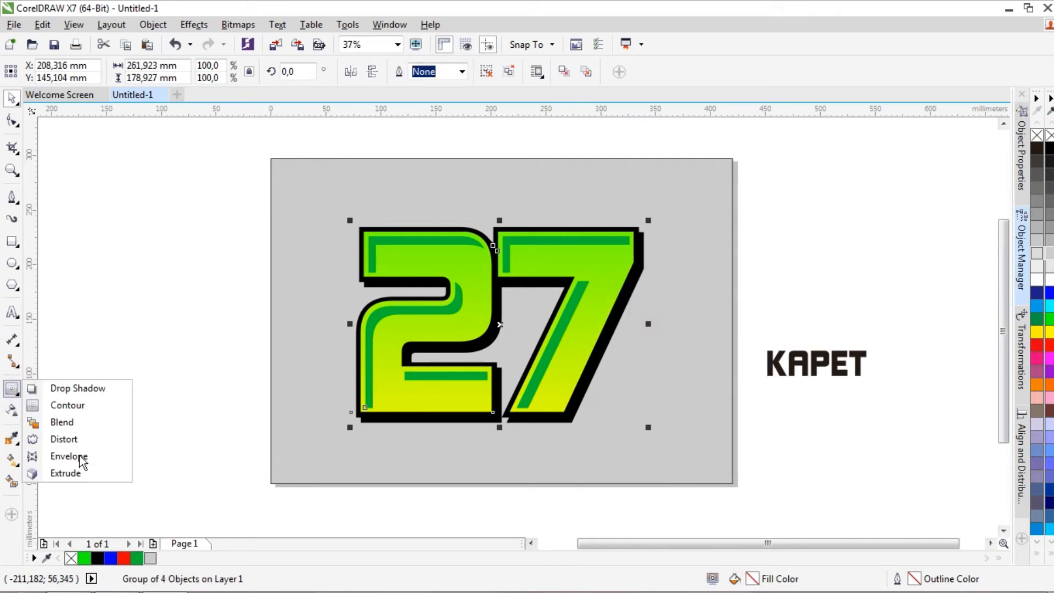
click(68, 456)
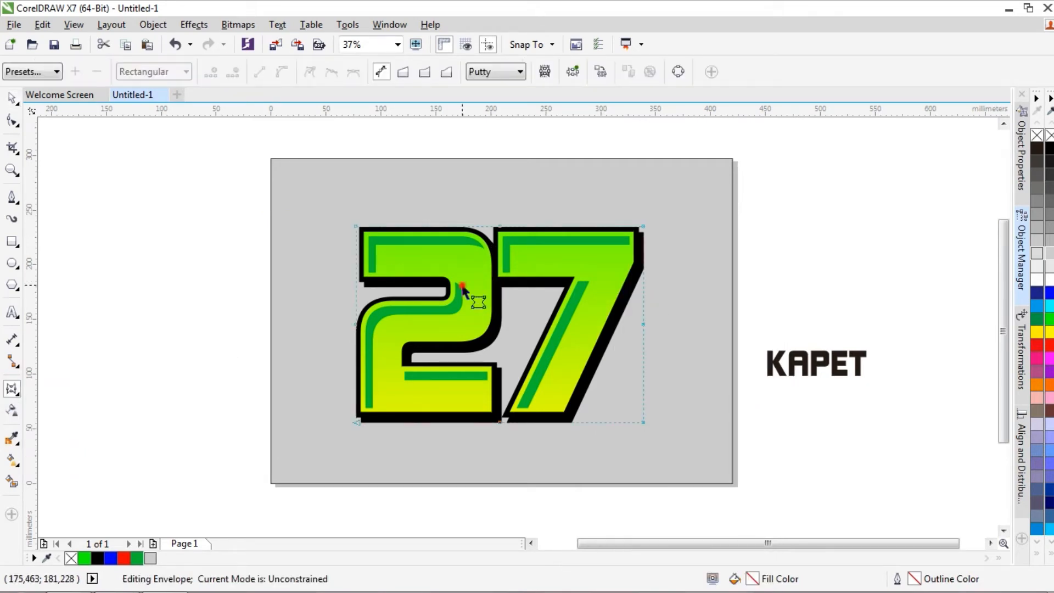
drag(358, 422, 335, 529)
key(ctrl+z)
click(402, 72)
drag(358, 425, 356, 454)
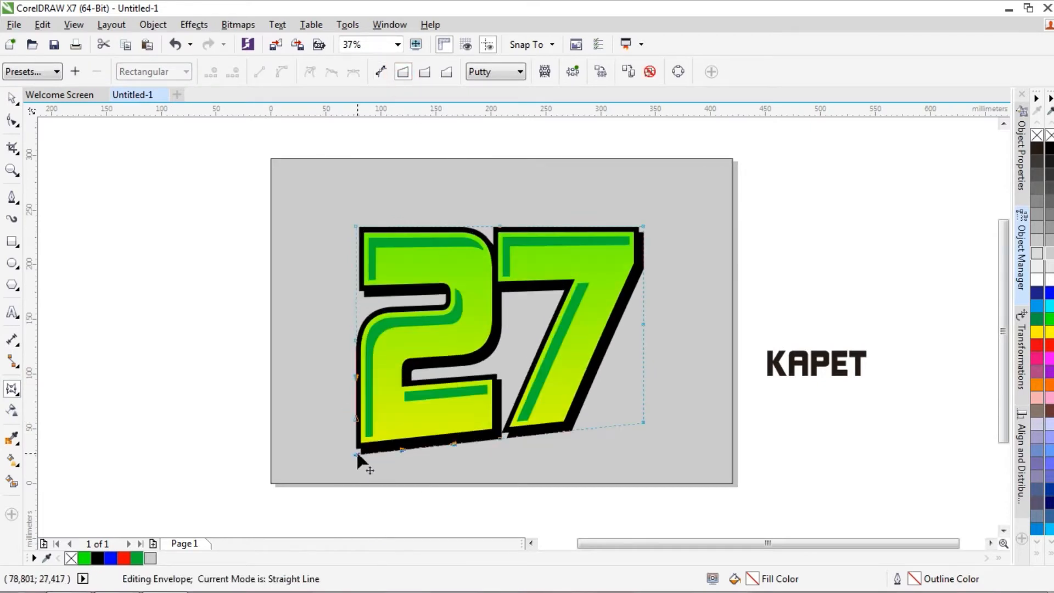
drag(643, 422, 643, 399)
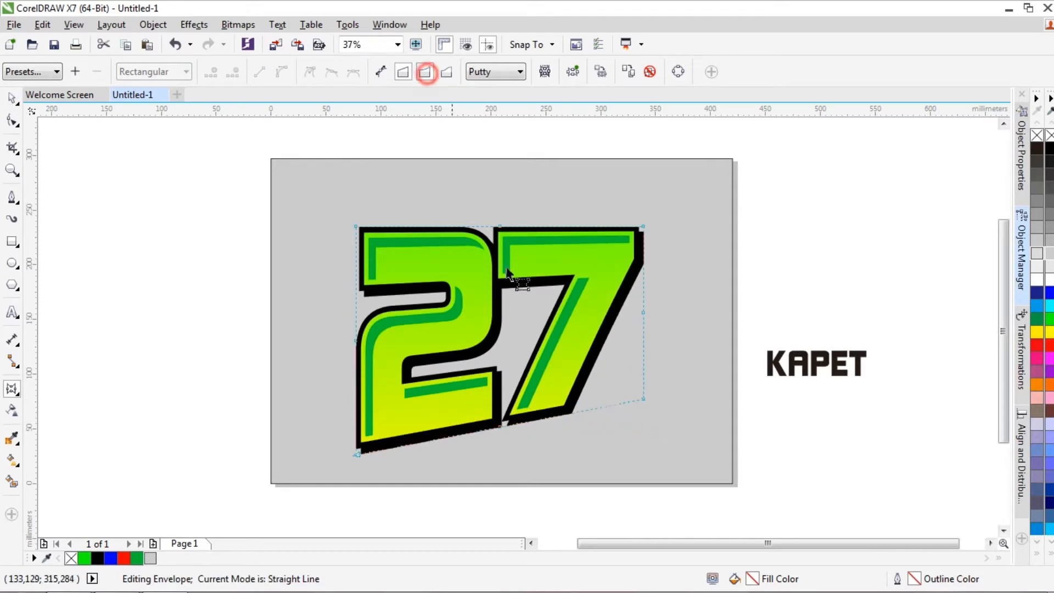
Try bowing the envelope's bottom edge slightly upward at its middle node in single-arc mode
click(501, 423)
drag(498, 425, 498, 420)
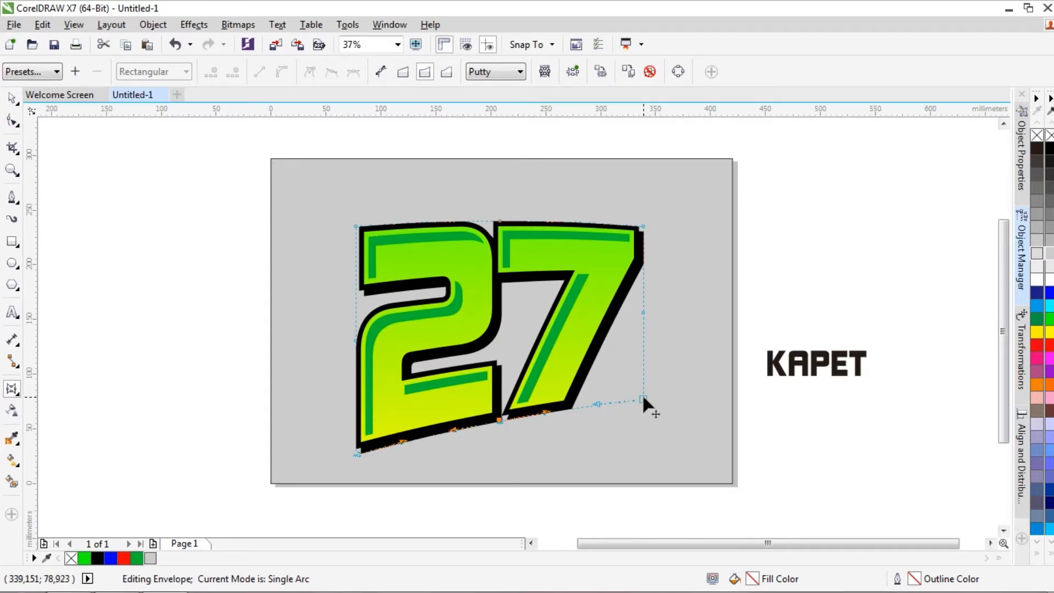
key(ctrl+z)
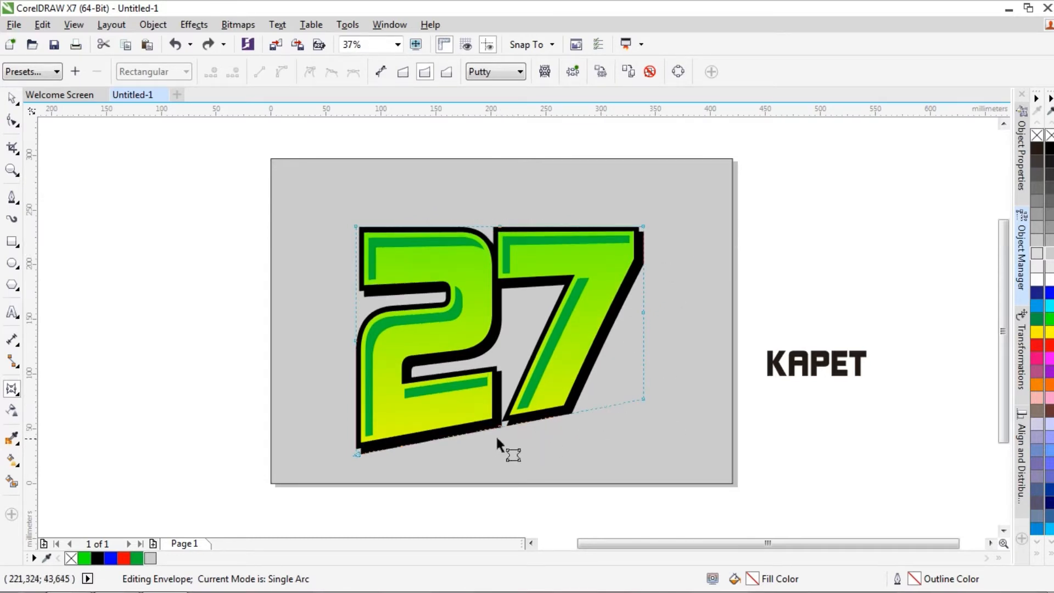
Bow the number envelope's bottom edge upward in single-arc mode and pull its upper corners inward to slant the sides
drag(500, 426, 501, 407)
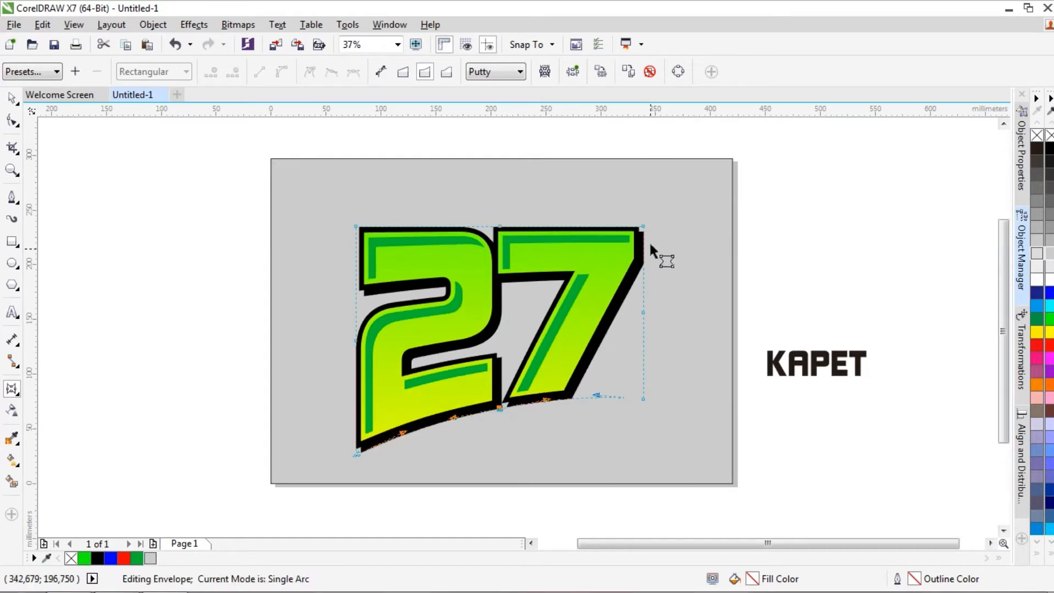
drag(358, 226, 379, 226)
mouse_move(643, 226)
mouse_down()
mouse_move(668, 225)
mouse_move(656, 228)
mouse_move(667, 235)
mouse_move(632, 235)
mouse_up()
mouse_move(381, 228)
mouse_down()
mouse_move(401, 229)
mouse_move(382, 226)
mouse_up()
mouse_move(644, 399)
mouse_down()
mouse_move(645, 387)
mouse_move(641, 410)
mouse_move(642, 397)
mouse_up()
click(11, 98)
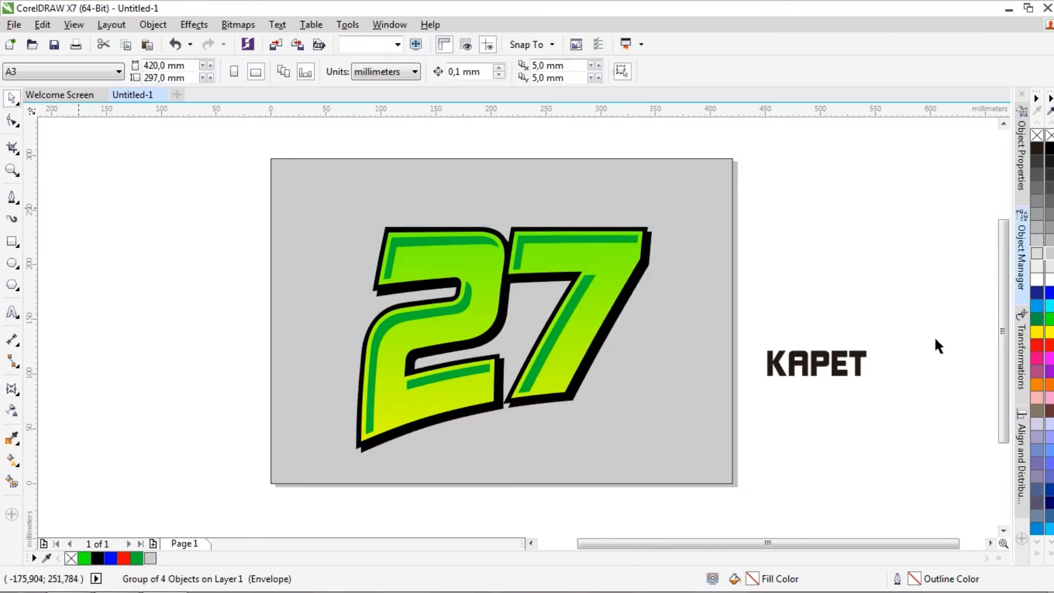
Place the KAPET text over the number's lower edge, scale it to about 165 mm wide and fill it white
click(832, 363)
drag(832, 363, 578, 374)
drag(455, 424, 528, 419)
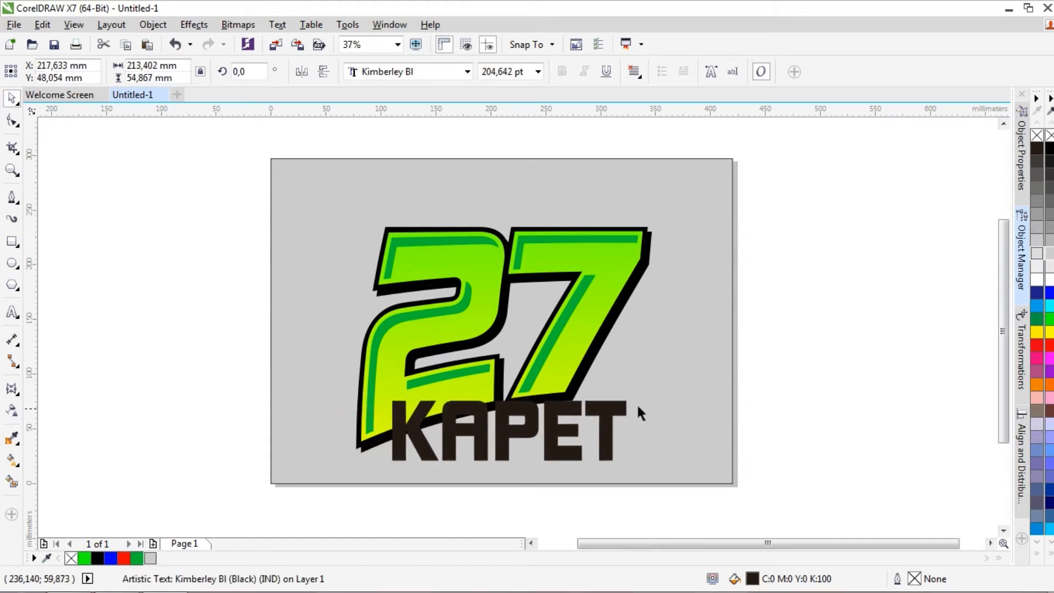
drag(640, 400, 605, 399)
drag(554, 421, 520, 415)
click(1046, 280)
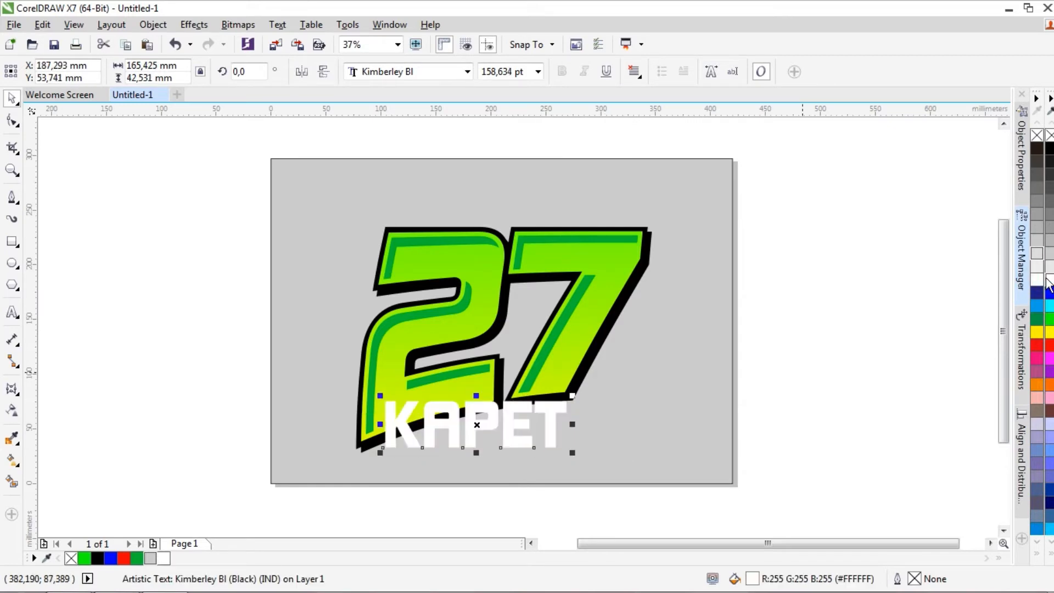
drag(476, 412, 475, 420)
Apply a straight-line Envelope to KAPET, raising its two right corners and lowering its bottom-left corner
click(8, 403)
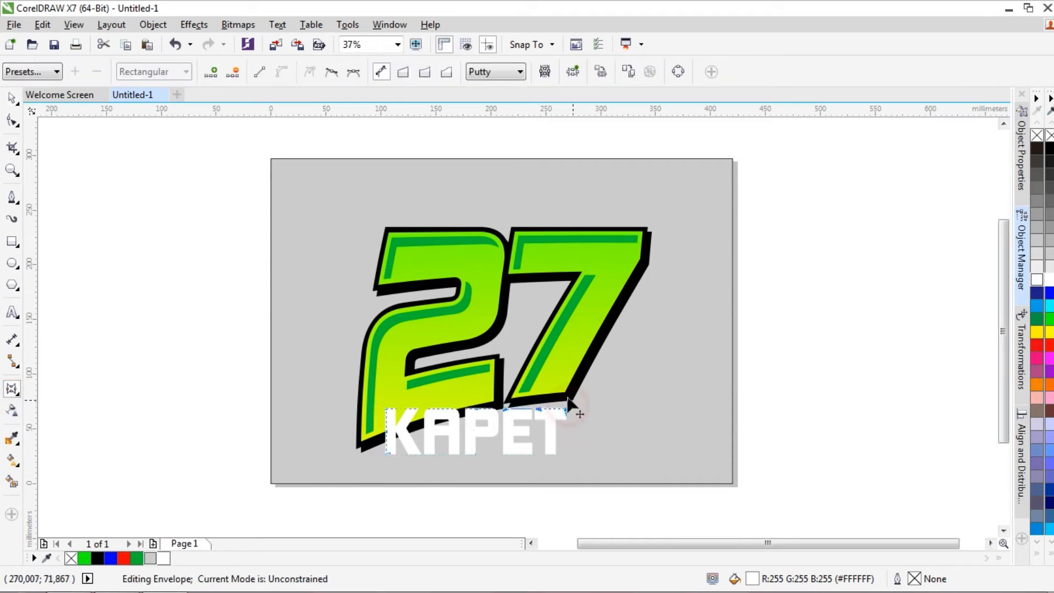
click(402, 72)
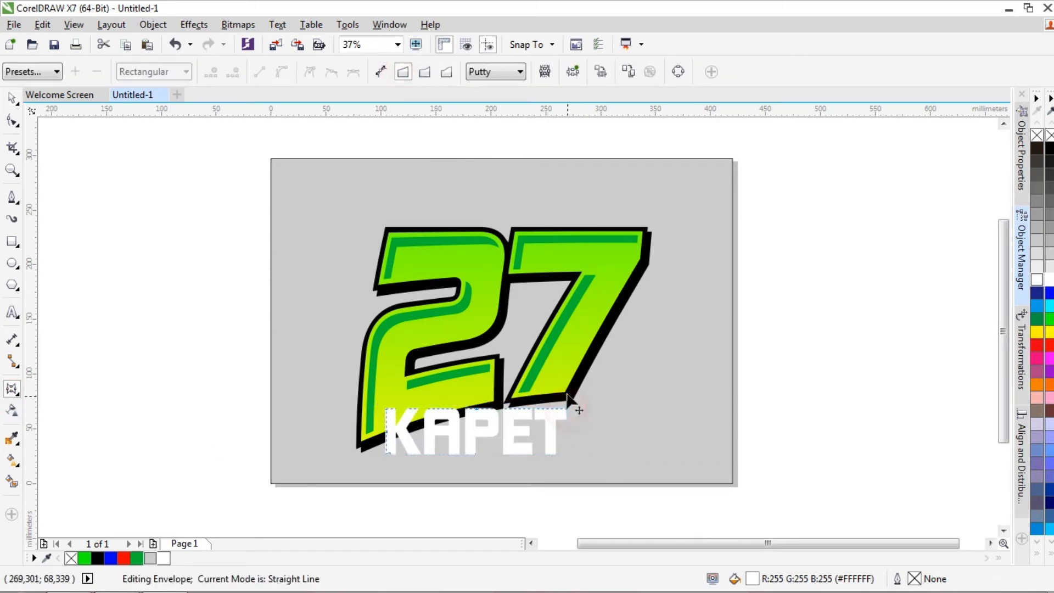
drag(567, 409, 567, 395)
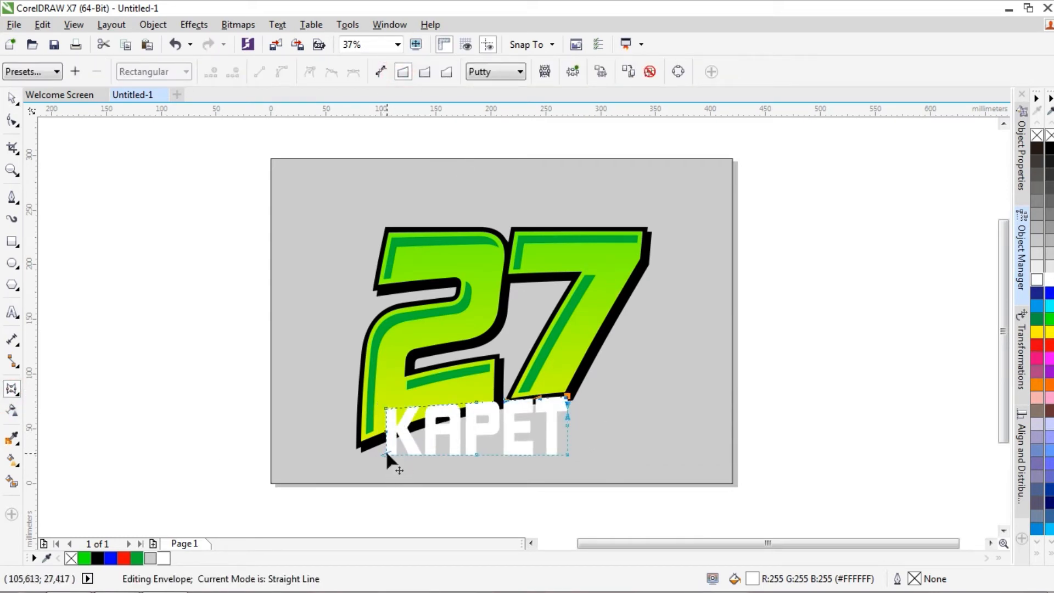
drag(387, 454, 387, 470)
drag(568, 395, 568, 385)
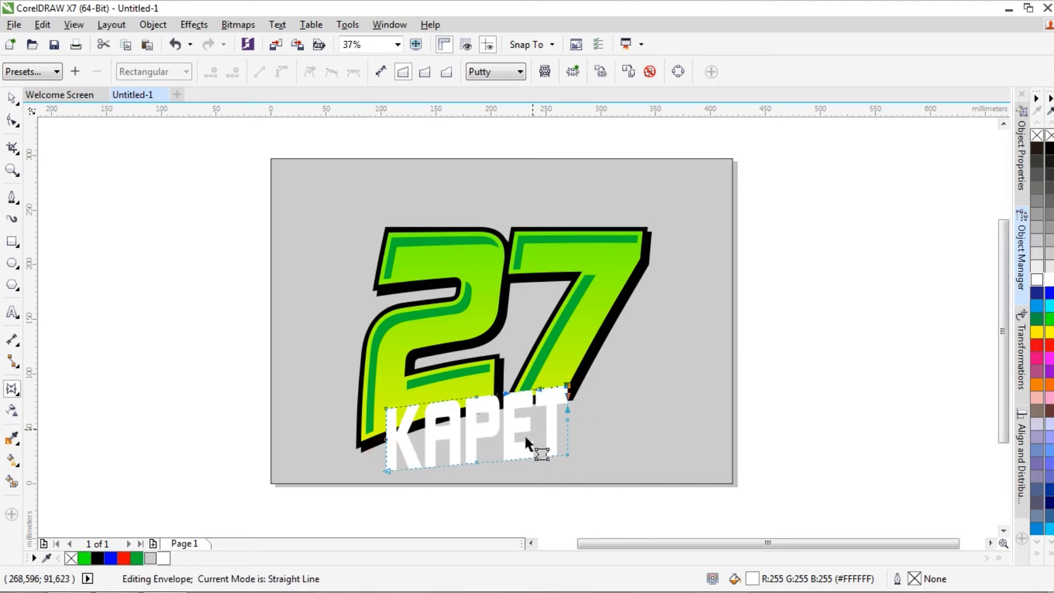
drag(566, 454, 566, 450)
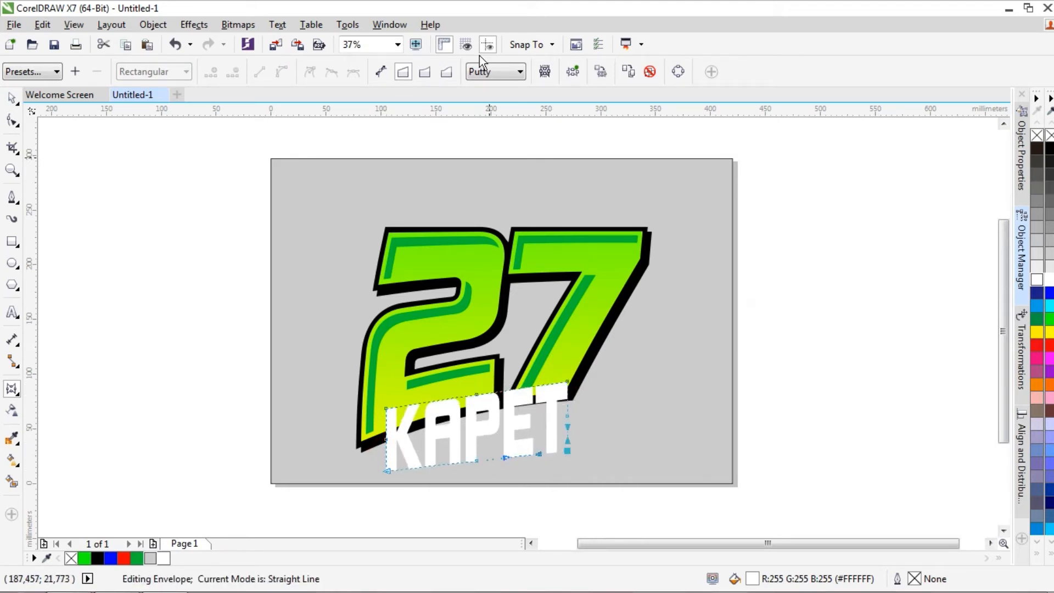
Refine the KAPET envelope with straight-line and single-arc modes, lowering its left side and bowing the bottom edge slightly upward
click(424, 72)
drag(387, 470, 387, 470)
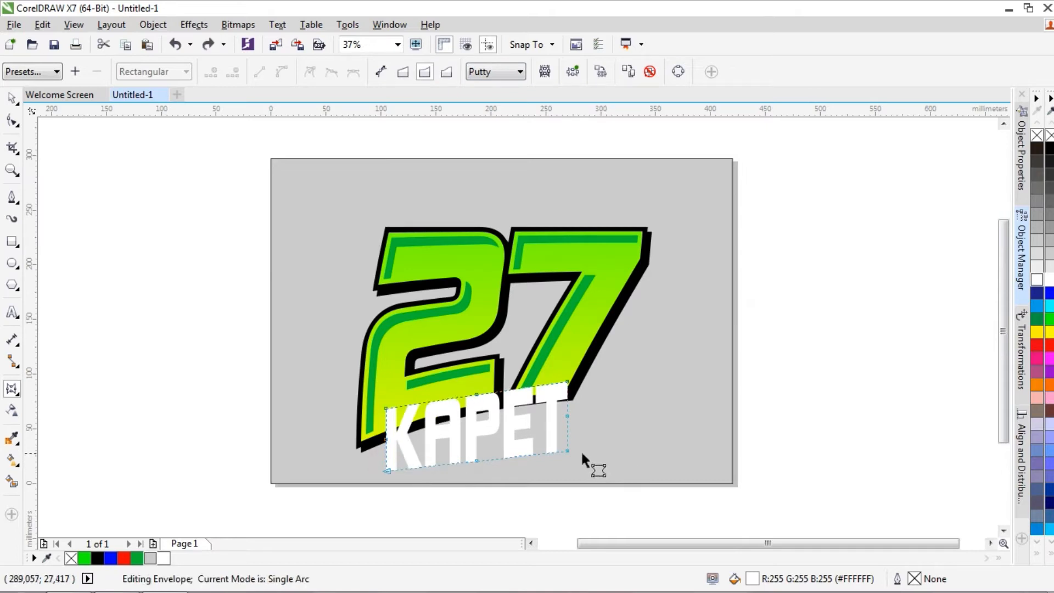
click(403, 71)
drag(567, 449, 566, 427)
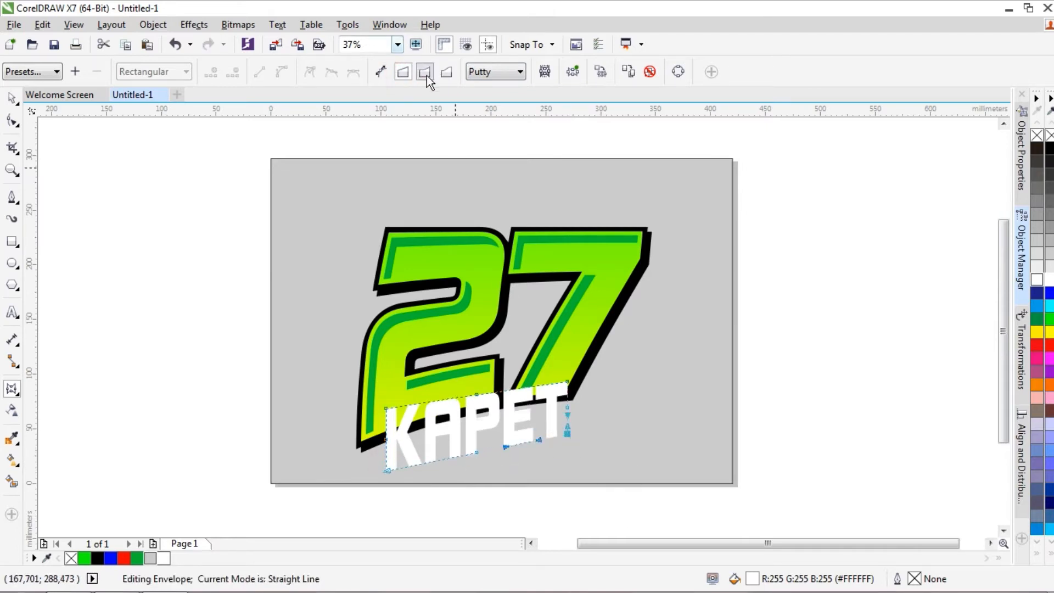
click(426, 77)
click(403, 71)
mouse_move(388, 470)
mouse_down()
mouse_move(387, 458)
mouse_move(388, 482)
mouse_up()
drag(567, 385, 567, 390)
drag(386, 408, 386, 414)
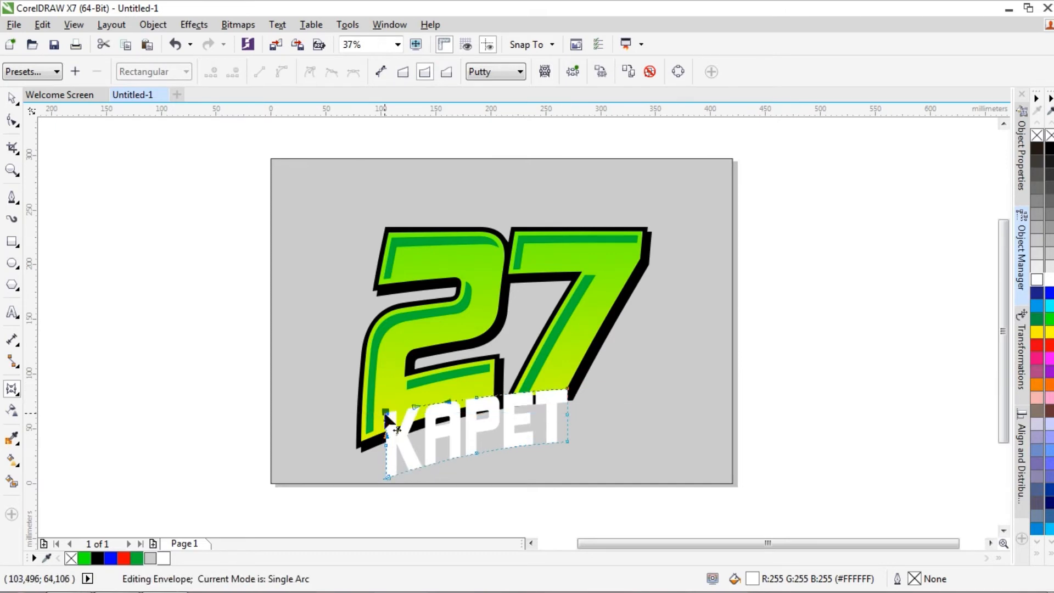
click(8, 102)
Add a one-step outside contour to the KAPET text with an offset of 5.235 mm
click(12, 388)
click(71, 404)
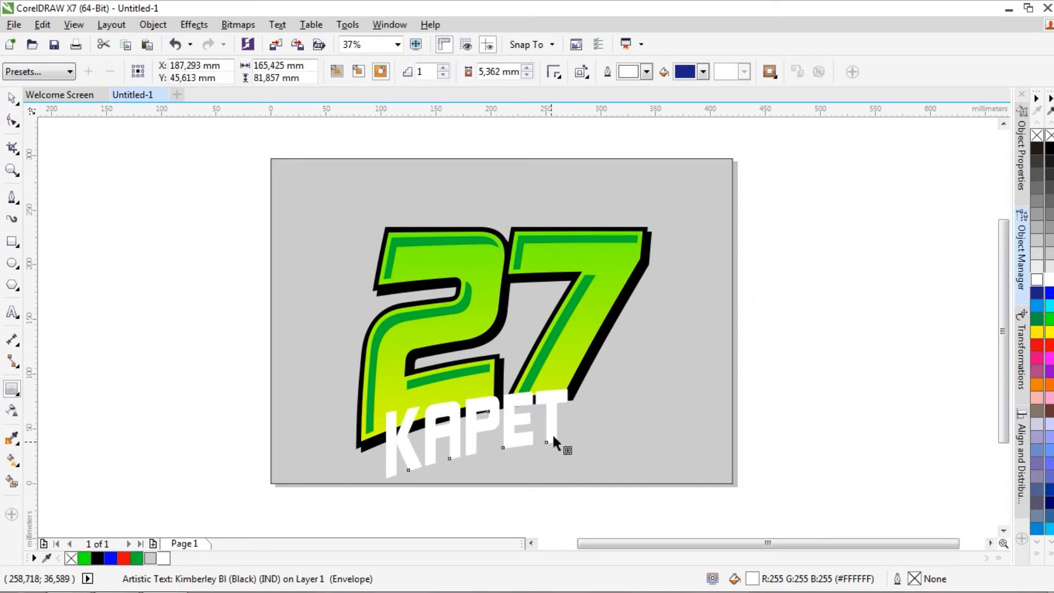
mouse_move(568, 454)
mouse_down()
mouse_move(575, 461)
mouse_move(571, 452)
mouse_up()
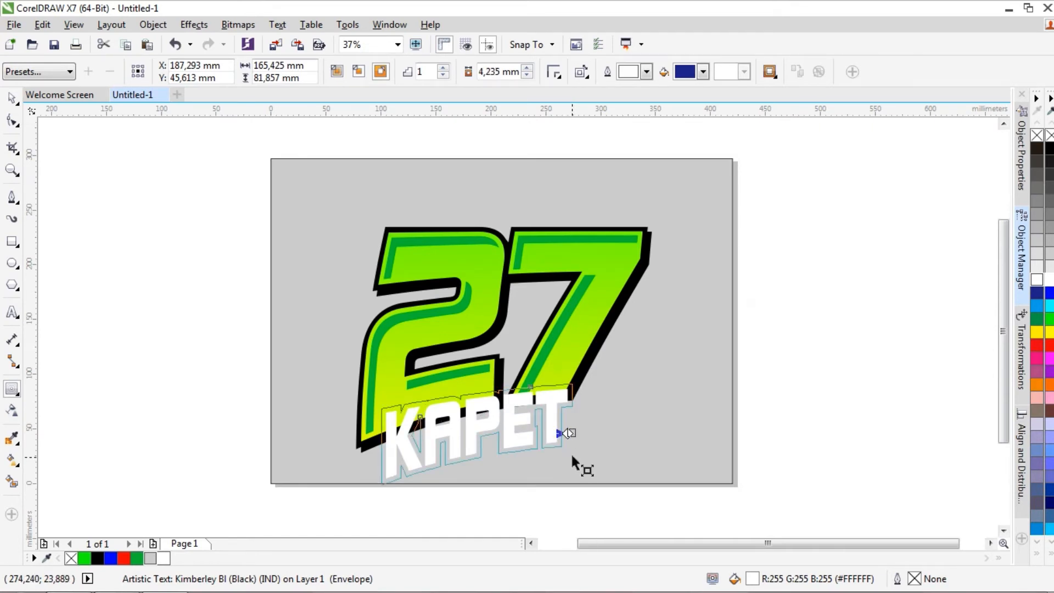
click(530, 71)
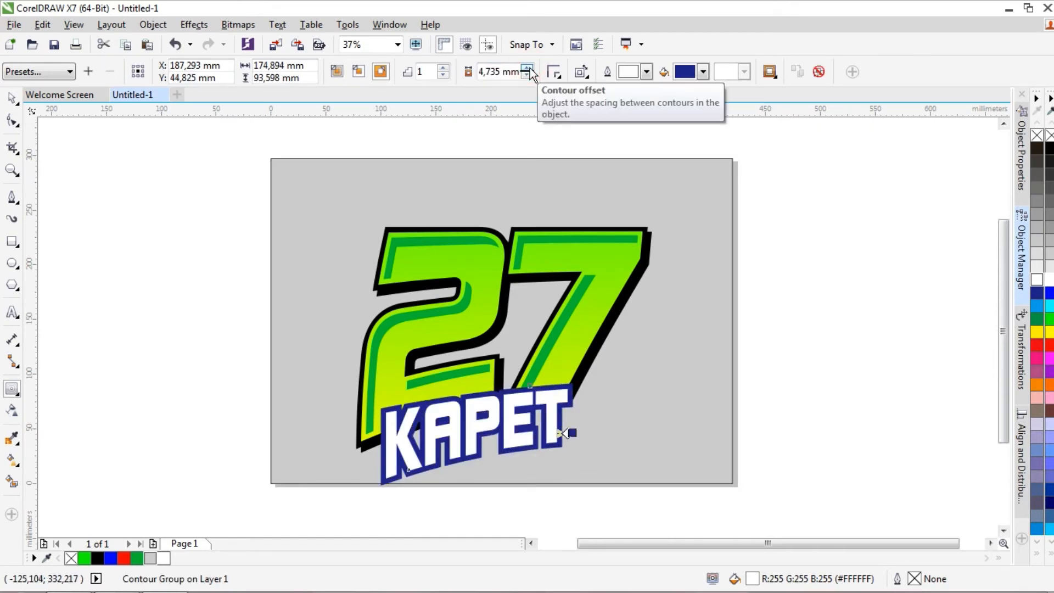
click(529, 68)
click(10, 98)
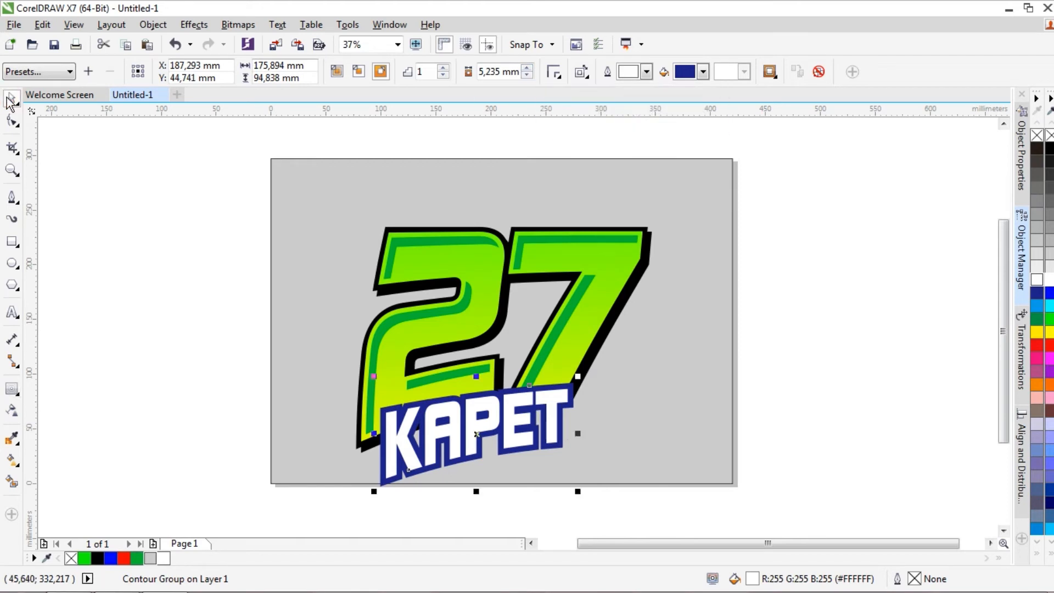
Separate the contour from the KAPET text and fill the contour shape black, keeping it in place behind the letters
click(845, 376)
drag(562, 444, 582, 469)
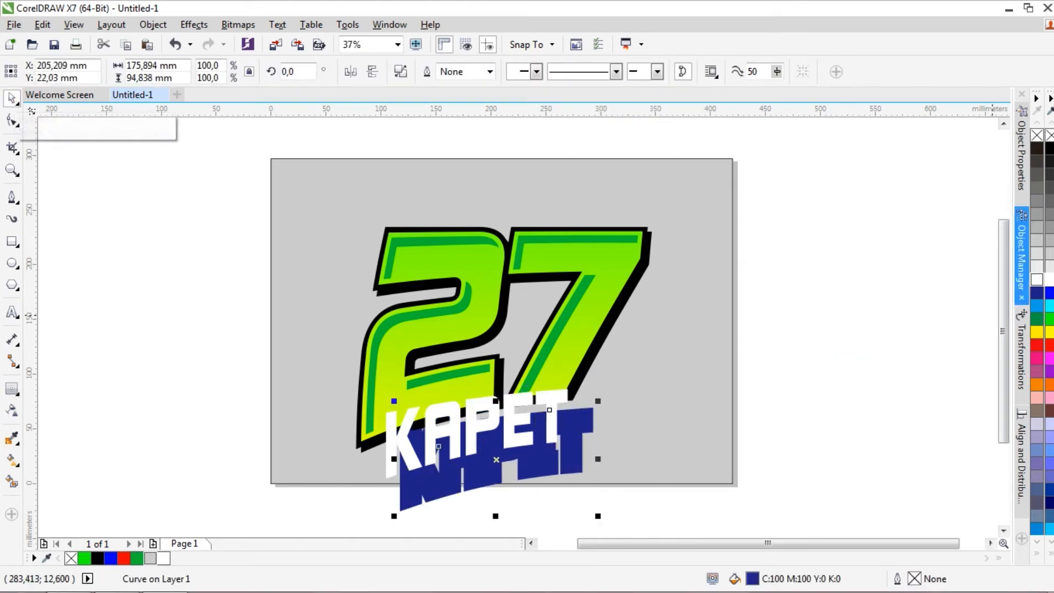
key(ctrl+z)
click(1049, 149)
Select the number and the KAPET lettering together without the background and move them slightly up on the page
click(986, 209)
key(ctrl+a)
shift+click(689, 211)
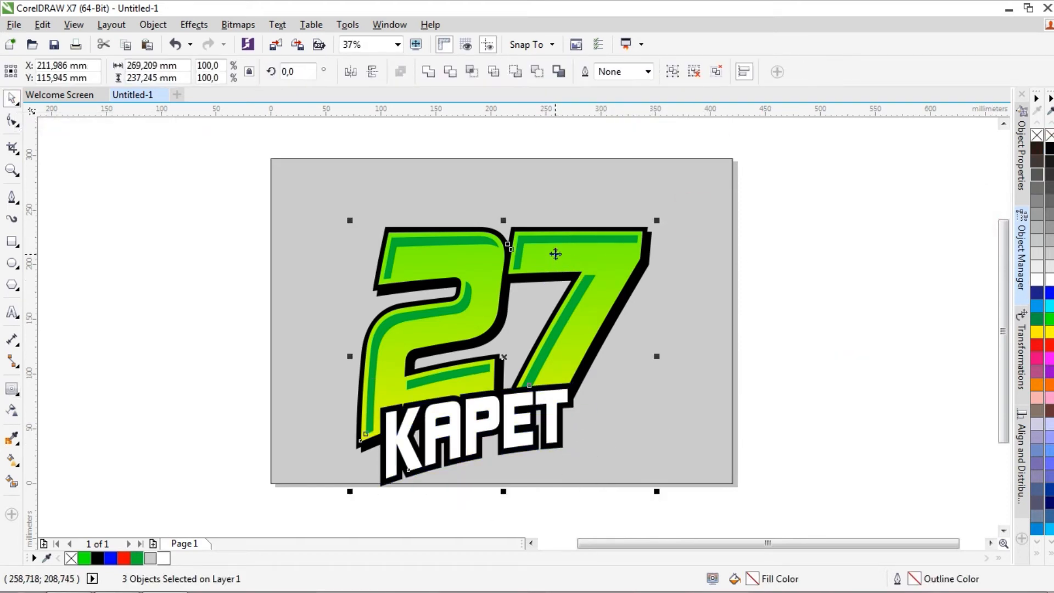
drag(555, 254, 566, 226)
click(932, 371)
Draw a closed curve about 232 mm wide over the lower half of KAPET, with its upper edge arching across the letters
scroll(418, 422, up, 1)
drag(374, 368, 325, 343)
key(ctrl+z)
click(56, 359)
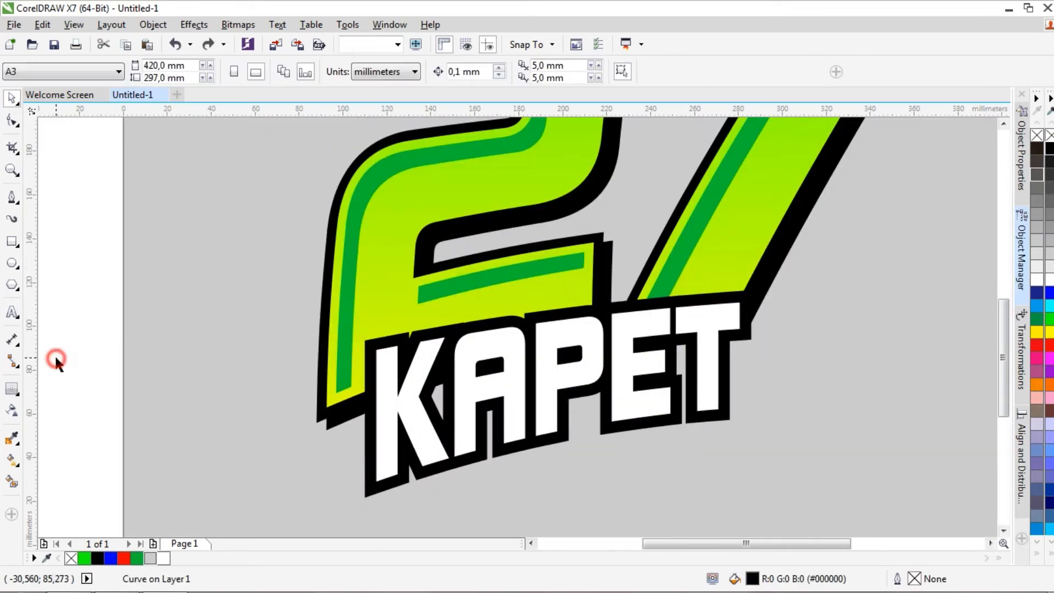
click(12, 197)
click(319, 452)
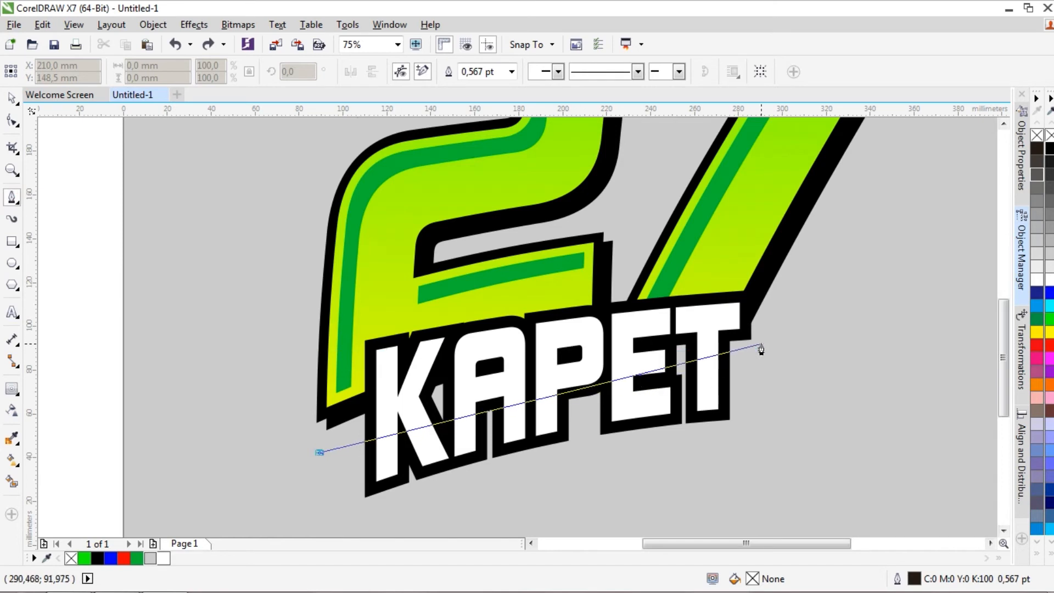
drag(770, 357, 825, 395)
click(806, 482)
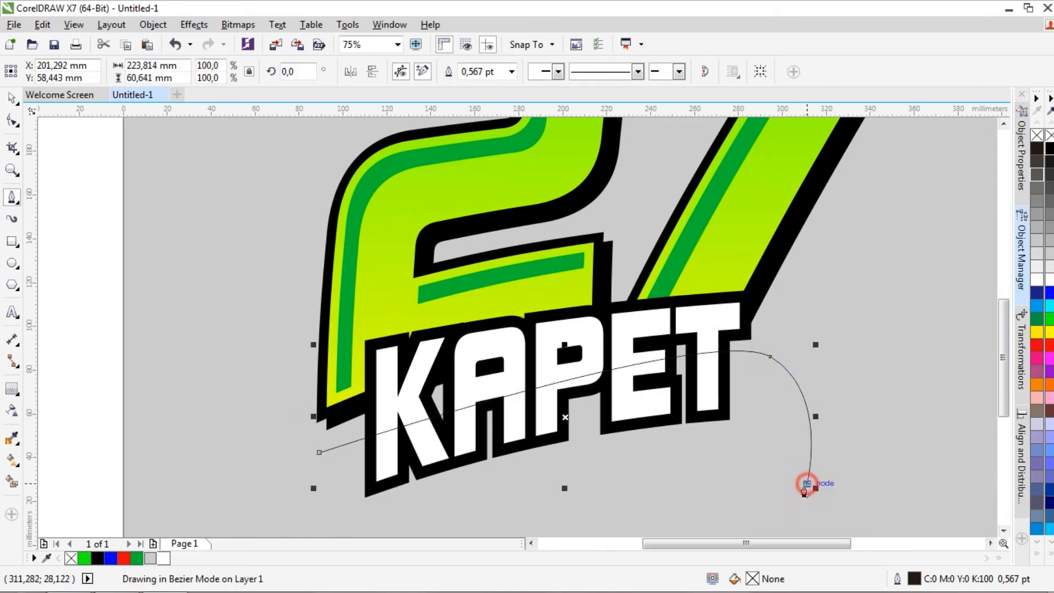
click(302, 529)
click(319, 452)
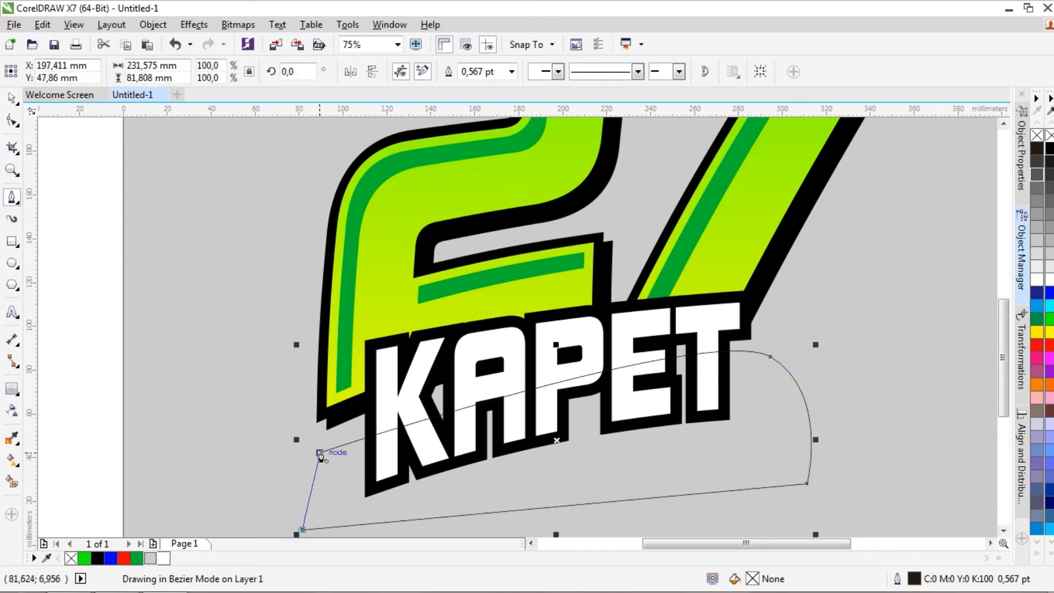
Adjust the nodes and handles of the closed curve so its upper edge arches smoothly across the KAPET letters
click(12, 120)
click(770, 356)
drag(712, 322, 652, 328)
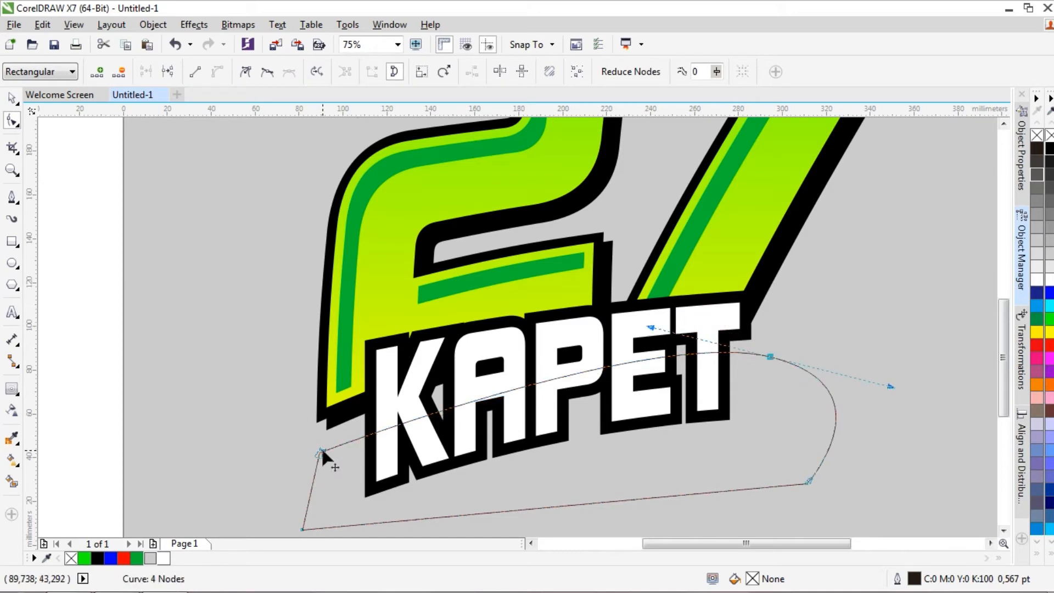
mouse_move(321, 448)
mouse_down()
mouse_move(341, 434)
mouse_move(348, 447)
mouse_move(324, 433)
mouse_up()
key(ctrl+z)
drag(652, 328, 680, 343)
right_click(769, 356)
click(801, 173)
drag(318, 437, 316, 431)
Intersect the closed curve with the white KAPET text and delete the curve, keeping the separate lower-half letter shape
click(12, 99)
click(53, 194)
click(793, 430)
shift+click(705, 314)
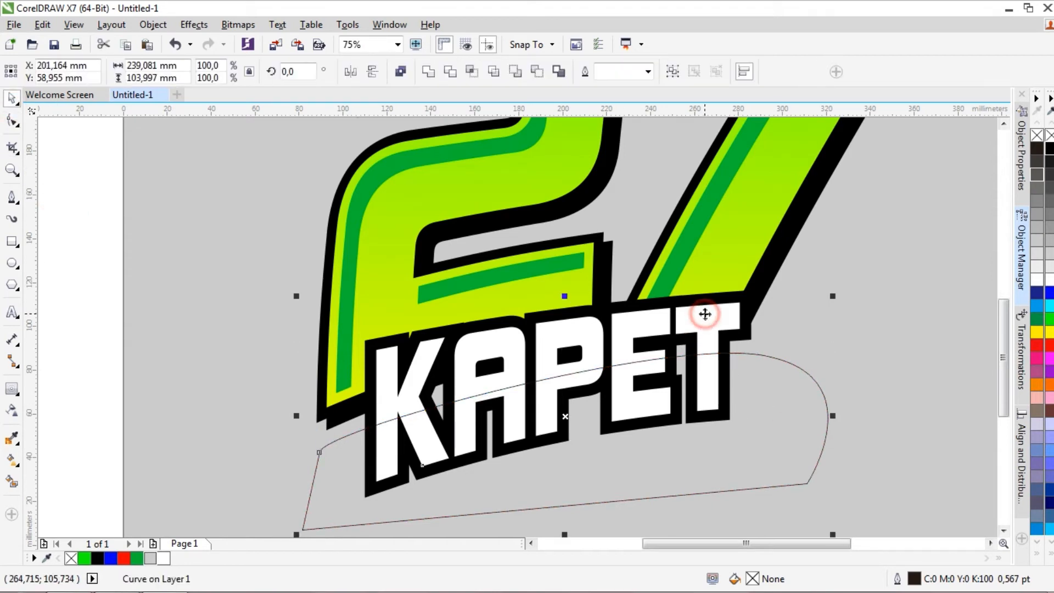
click(495, 72)
key(ctrl+z)
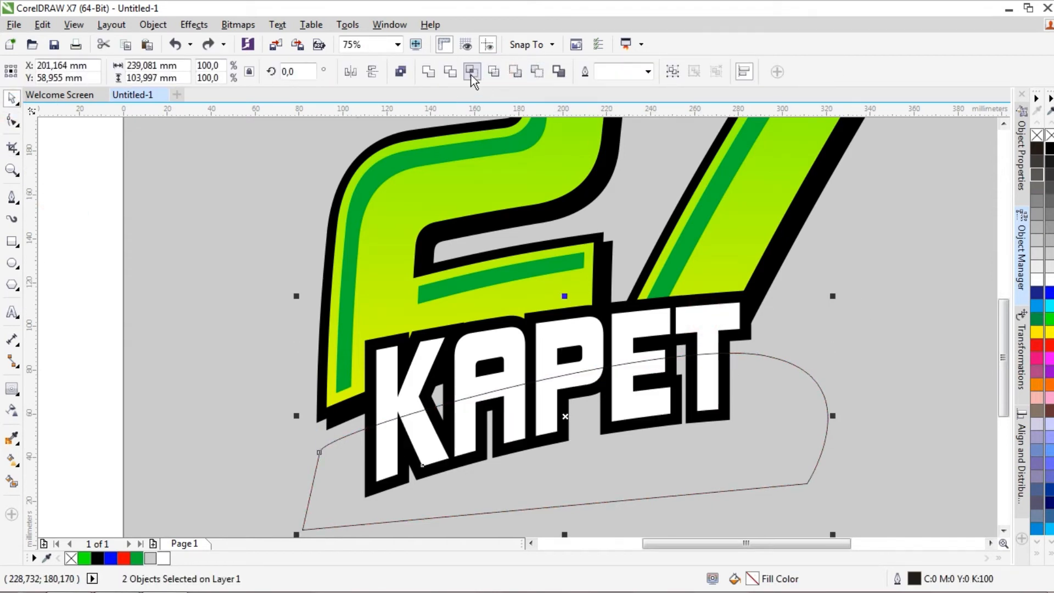
click(470, 71)
click(828, 426)
key(Delete)
Fill the lower-half letter shape light grey #CCCCCC and give it a downward linear transparency that fades from its upper edge
click(710, 376)
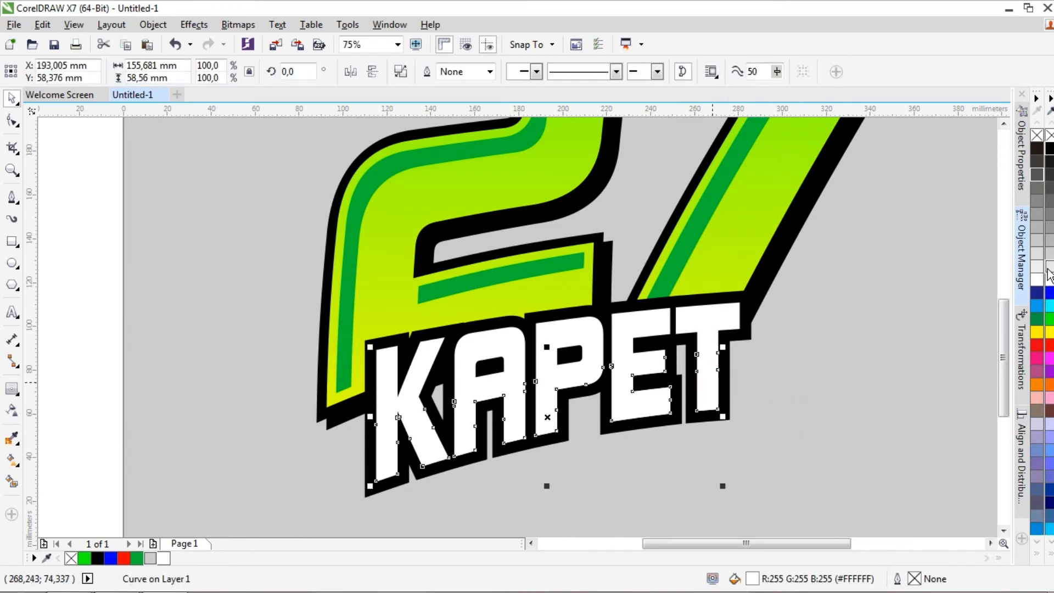
click(1048, 273)
click(12, 409)
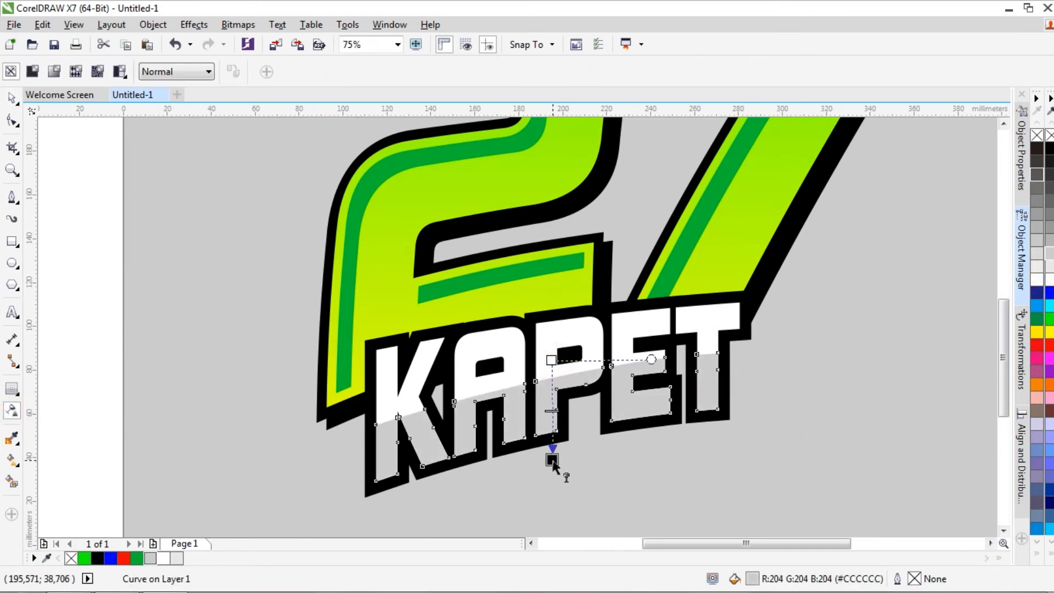
drag(552, 462, 552, 459)
drag(640, 367, 658, 350)
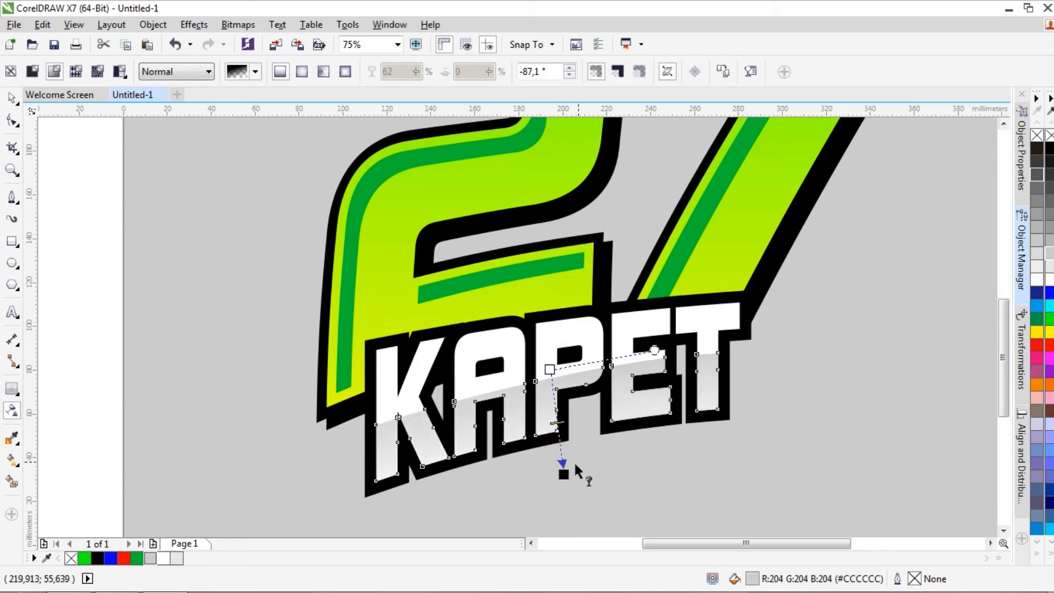
drag(673, 345, 679, 348)
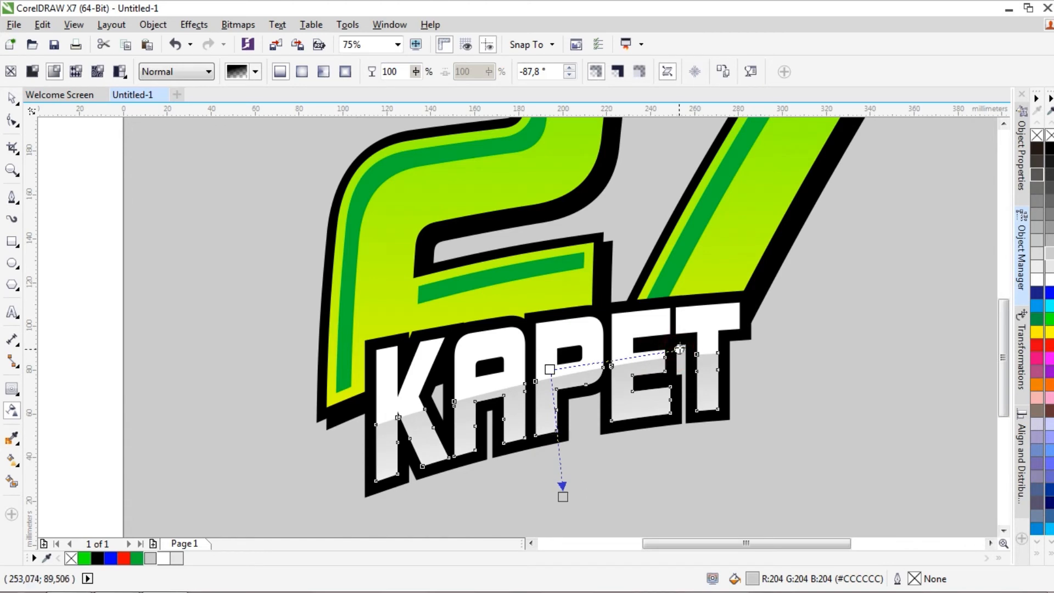
drag(565, 495, 565, 497)
scroll(585, 443, down, 1)
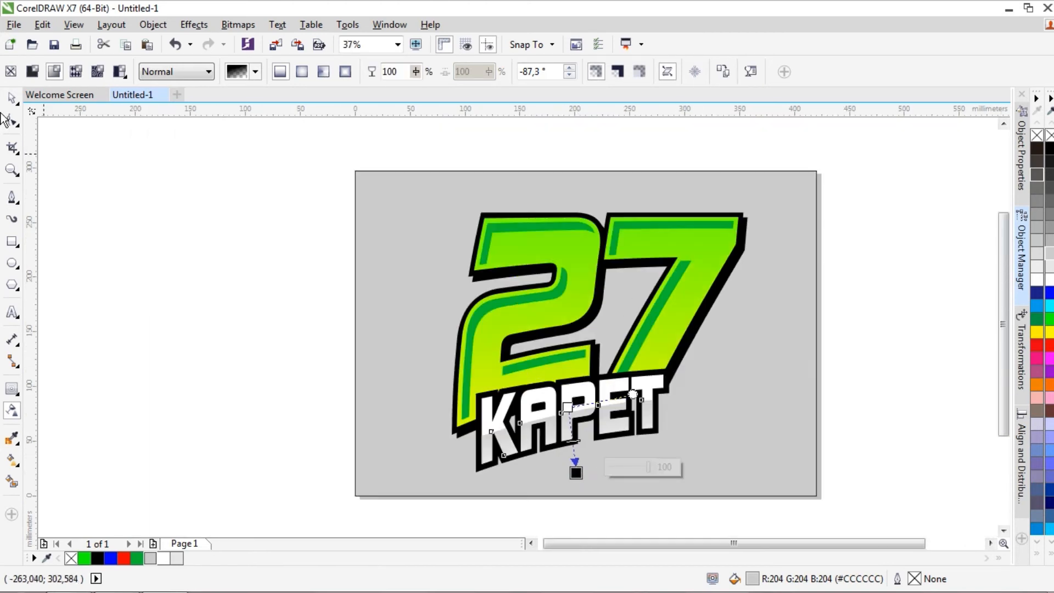
click(12, 99)
click(124, 181)
Ungroup the four objects that make up the number 27
scroll(726, 432, up, 1)
click(582, 386)
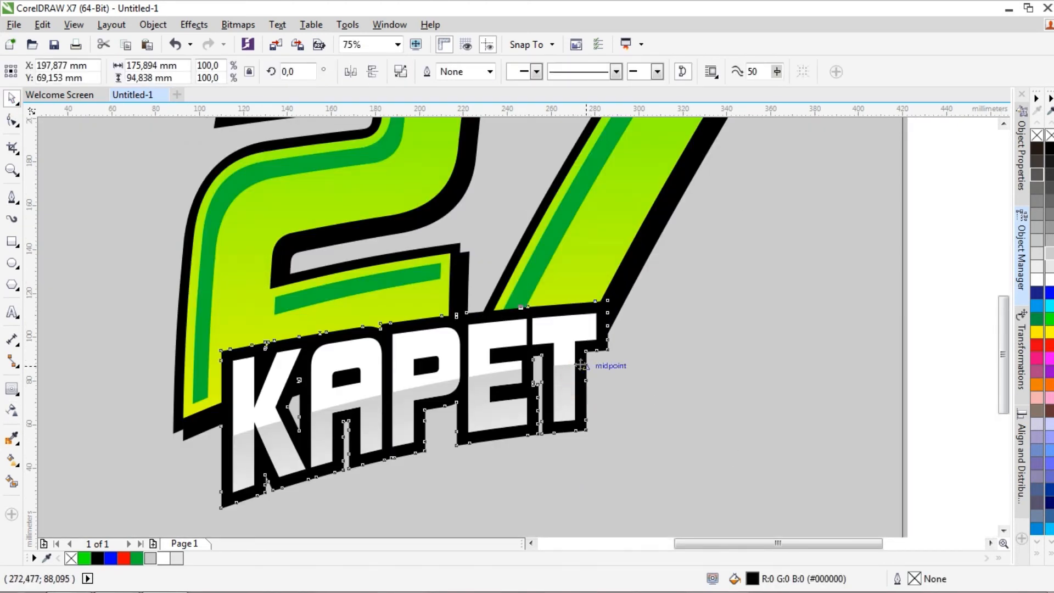
click(607, 259)
right_click(607, 259)
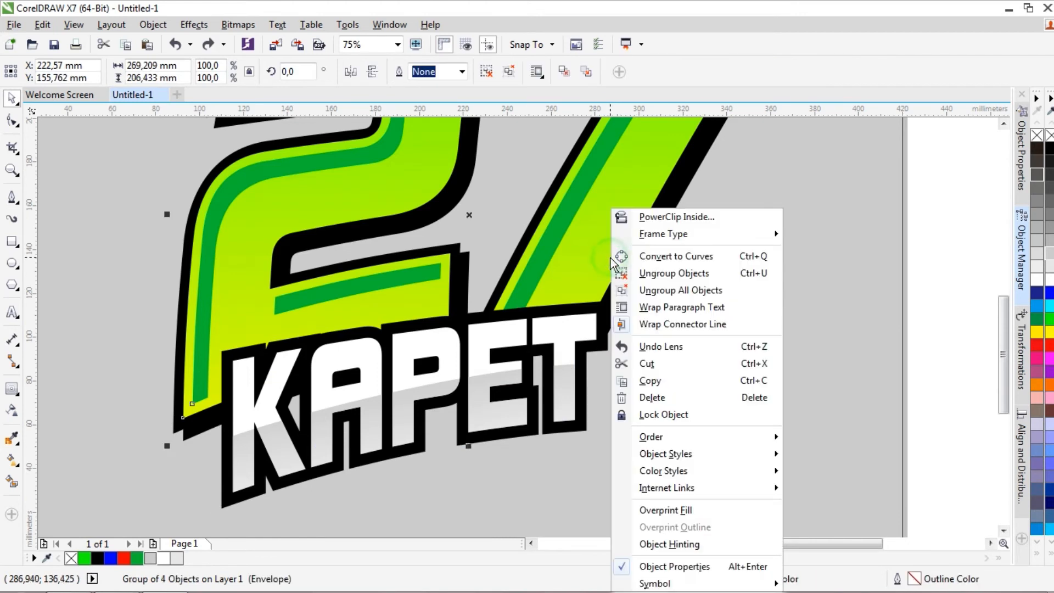
click(650, 273)
Try shifting the number's black outline and shadow shapes down and to the right
click(579, 359)
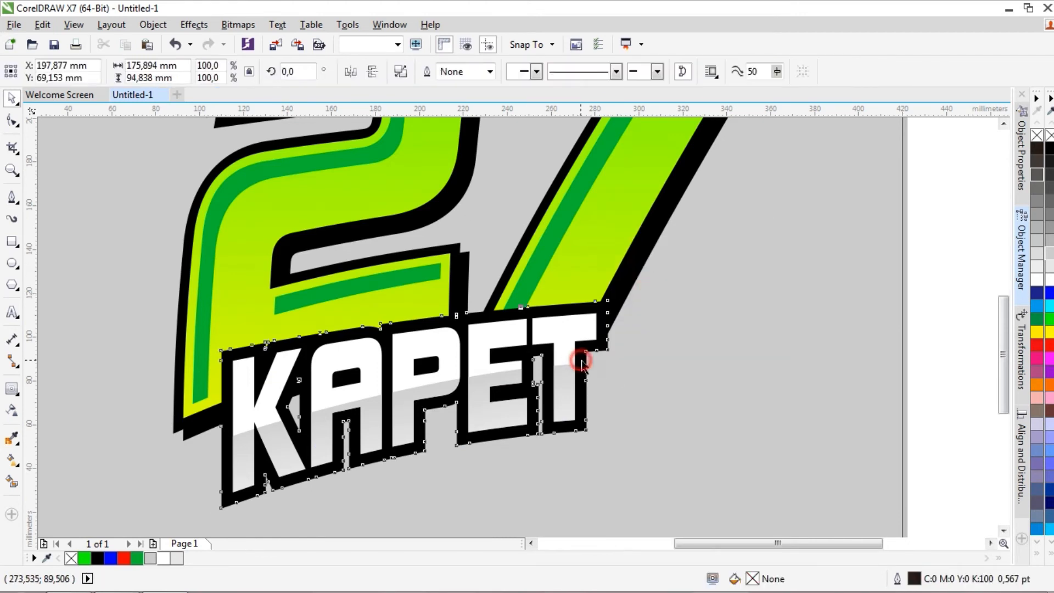
click(630, 275)
drag(463, 212, 495, 240)
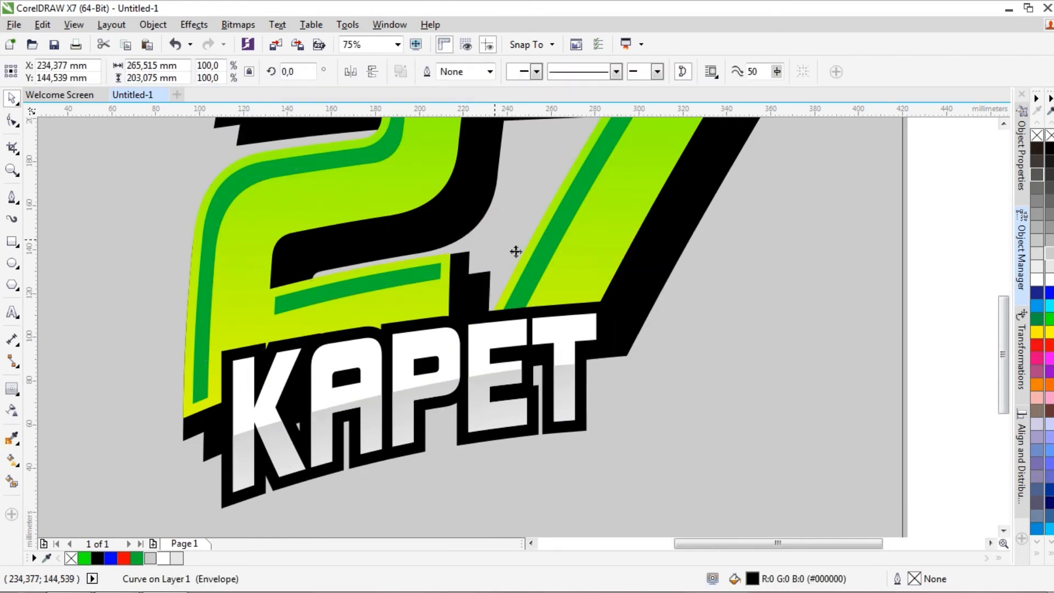
key(ctrl+z)
click(185, 446)
drag(189, 436, 204, 471)
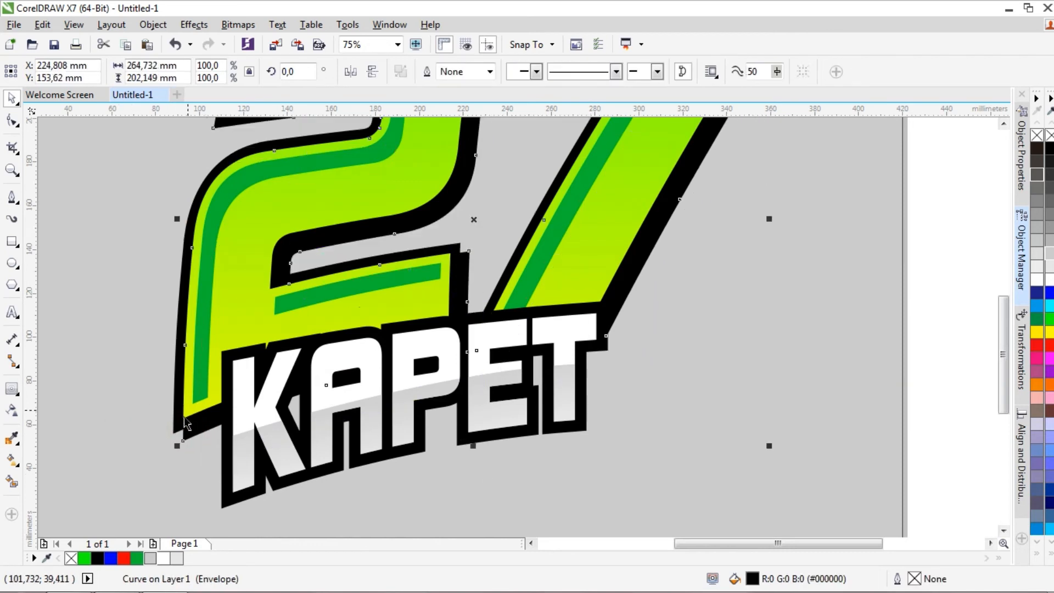
Weld the number's black outline and shadow shapes into a single black shape
shift+click(177, 426)
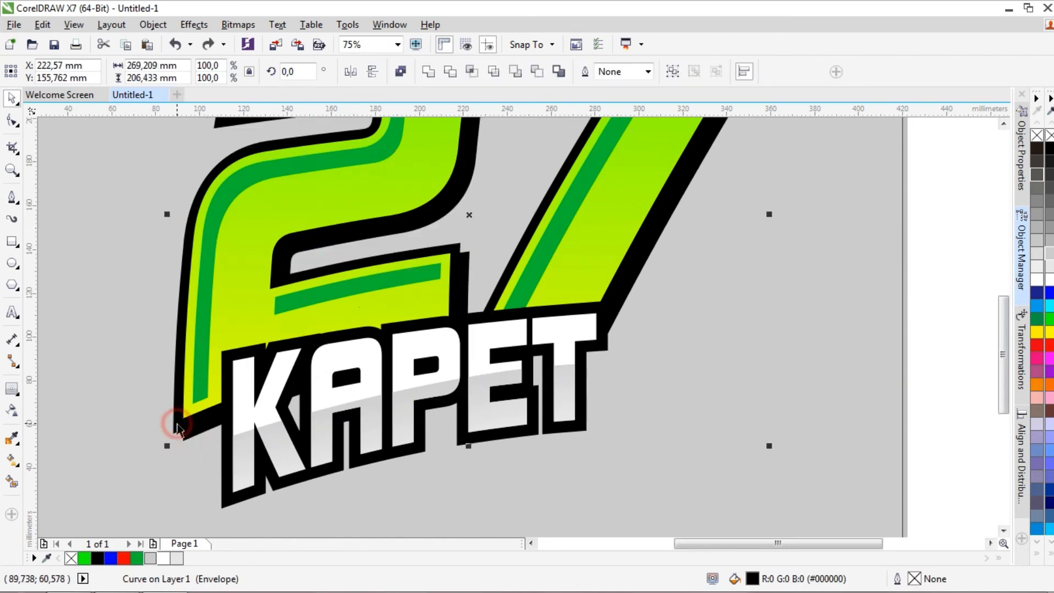
click(426, 78)
Create a boundary around the number's welded black shape together with the black KAPET outline
click(583, 440)
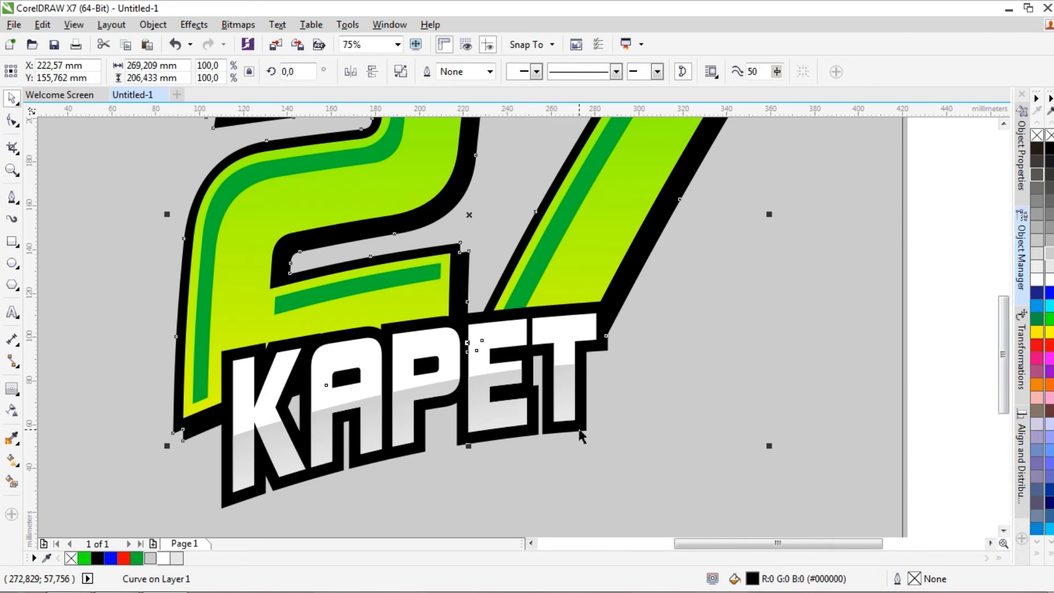
shift+click(470, 258)
drag(470, 250, 530, 262)
key(ctrl+z)
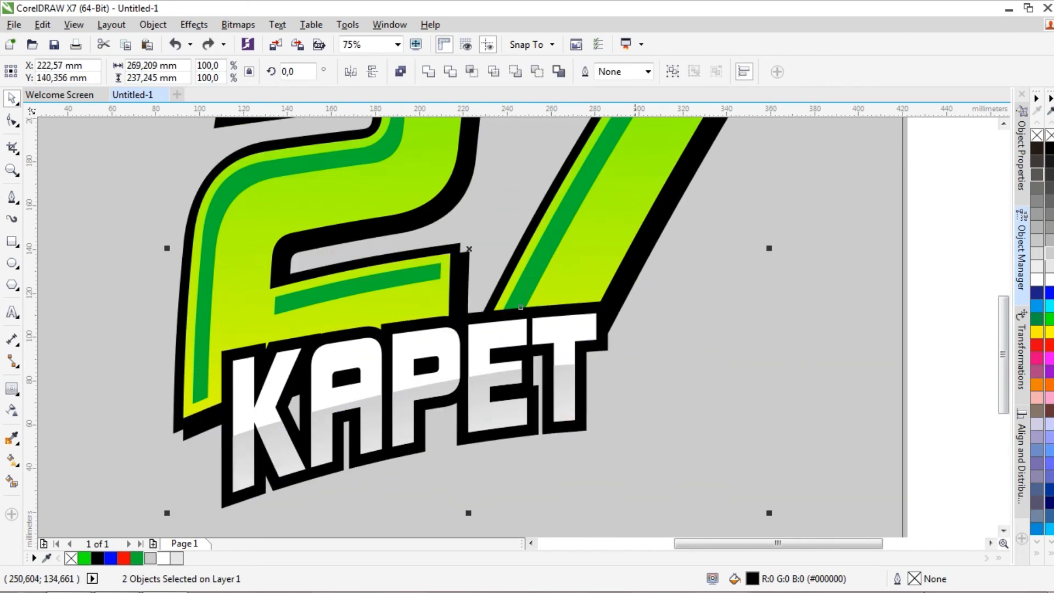
click(563, 70)
Add a one-step outward contour to the boundary curve and break the contour apart from it
click(12, 388)
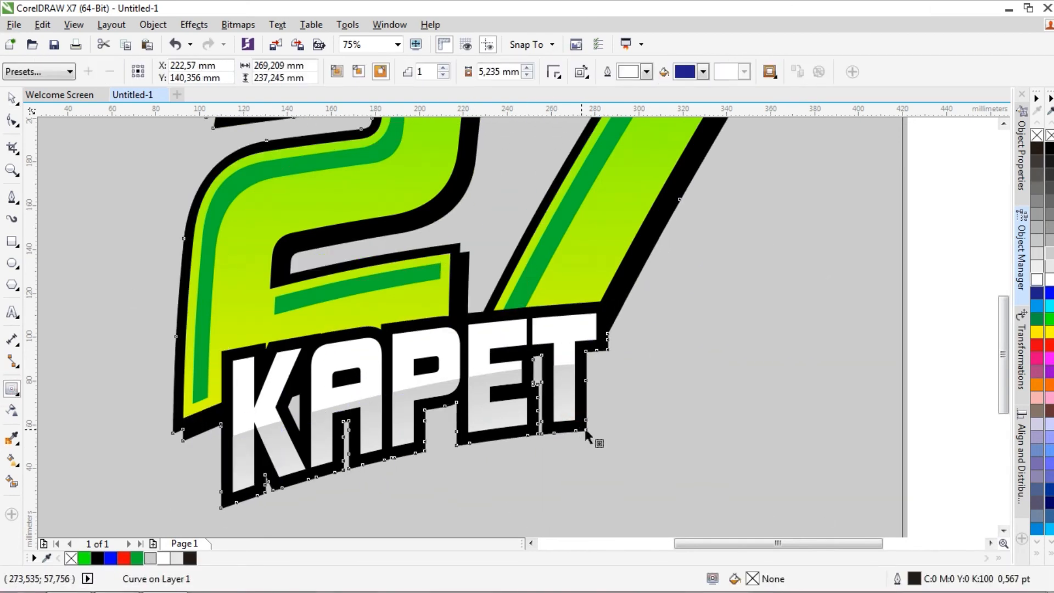
drag(593, 437, 832, 509)
key(ctrl+k)
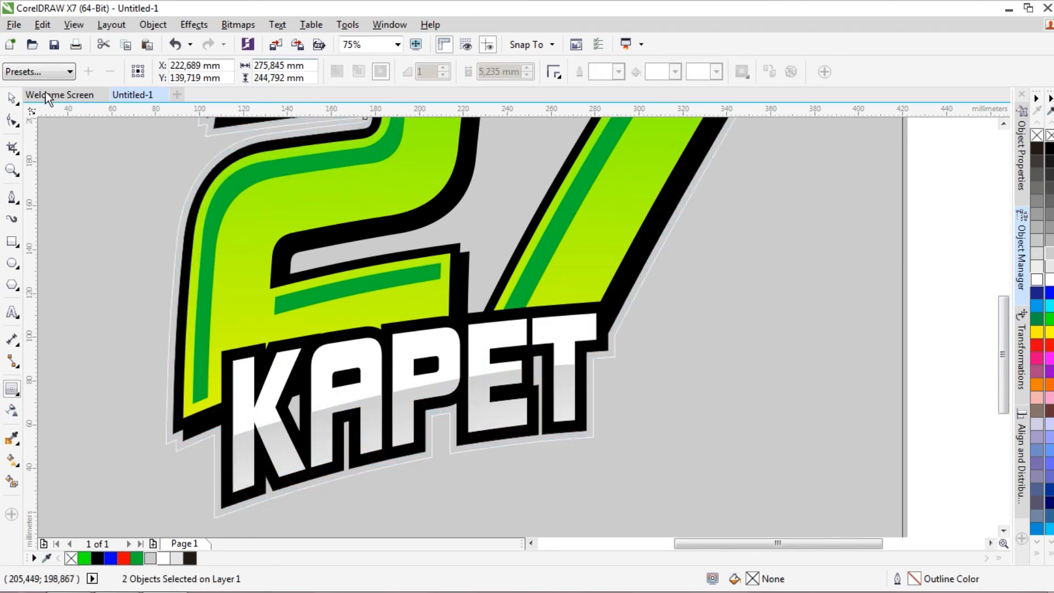
Pull the original black boundary curve away from the artwork and delete it, keeping the outer contour
click(11, 98)
click(184, 217)
drag(609, 350, 685, 396)
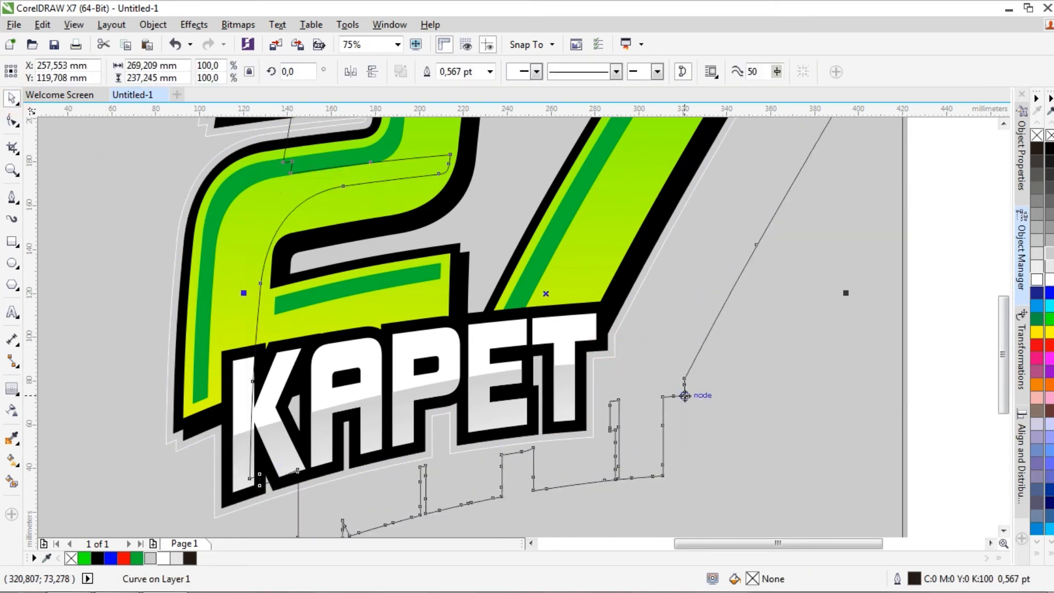
key(Delete)
Fill the outer contour curve with white and remove its outline
click(615, 328)
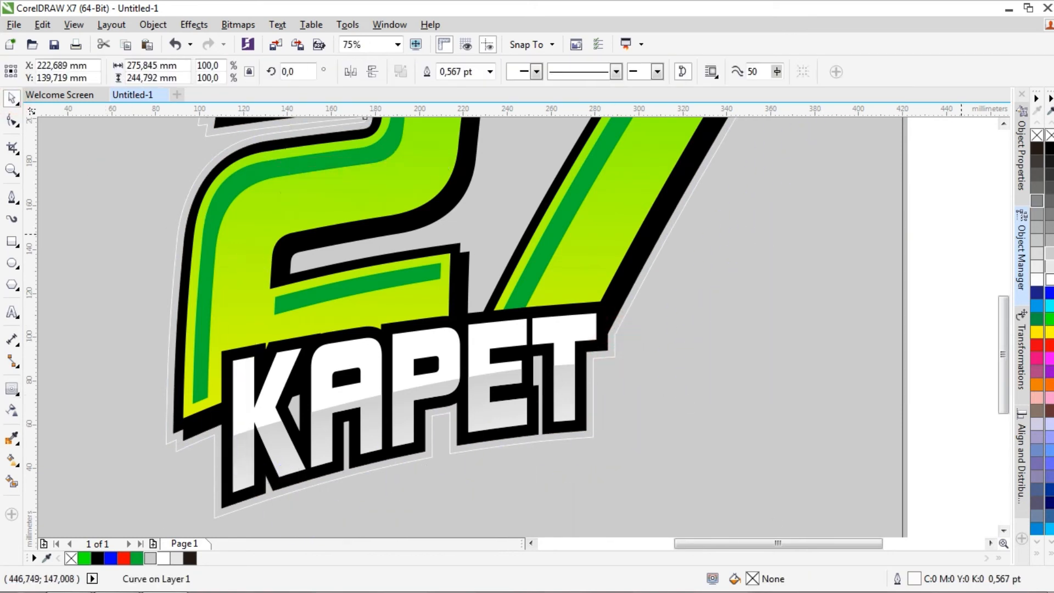
click(1049, 279)
click(490, 71)
click(490, 87)
Place the white contour shape behind the number and KAPET name but above the grey background, and deselect it
scroll(692, 225, down, 1)
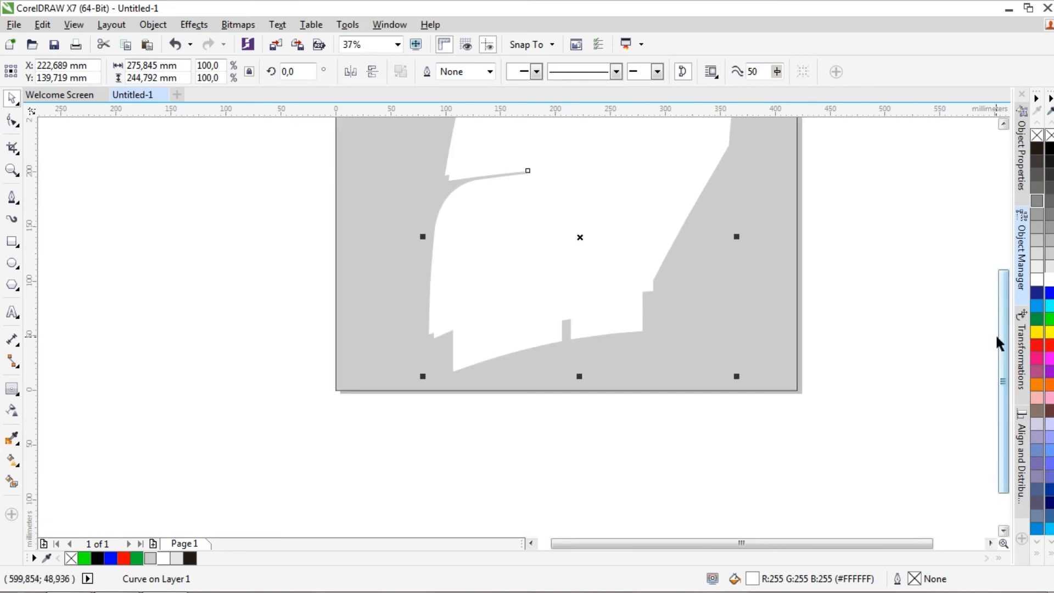
drag(998, 336, 1014, 284)
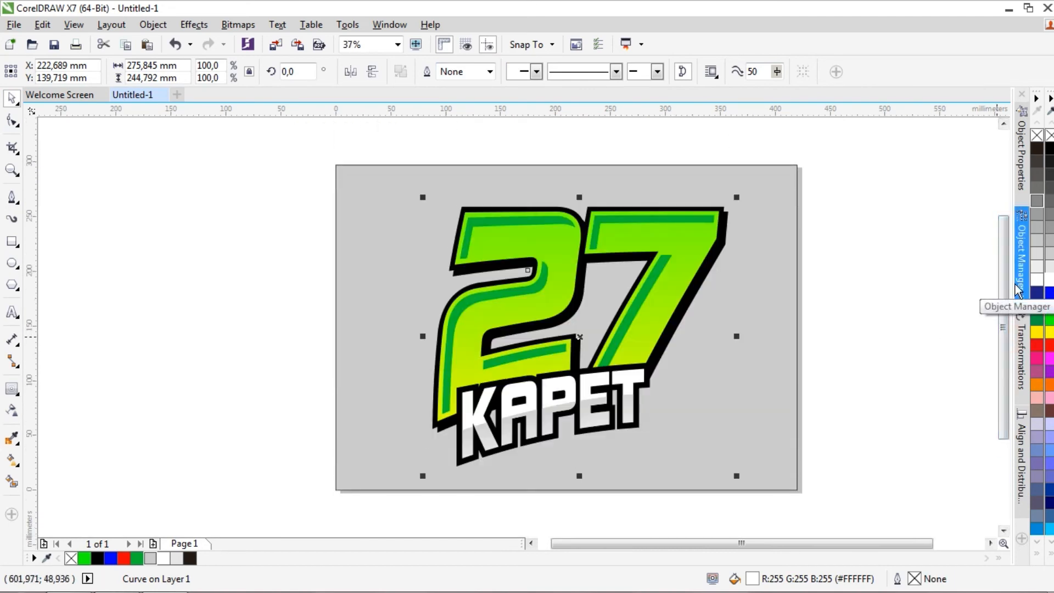
click(882, 321)
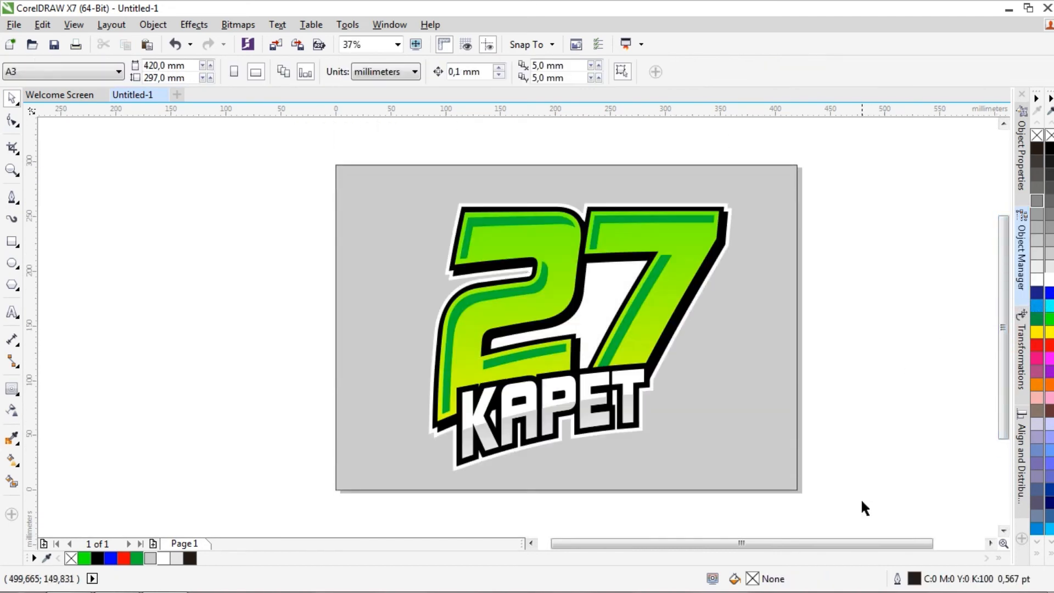
drag(863, 544, 892, 544)
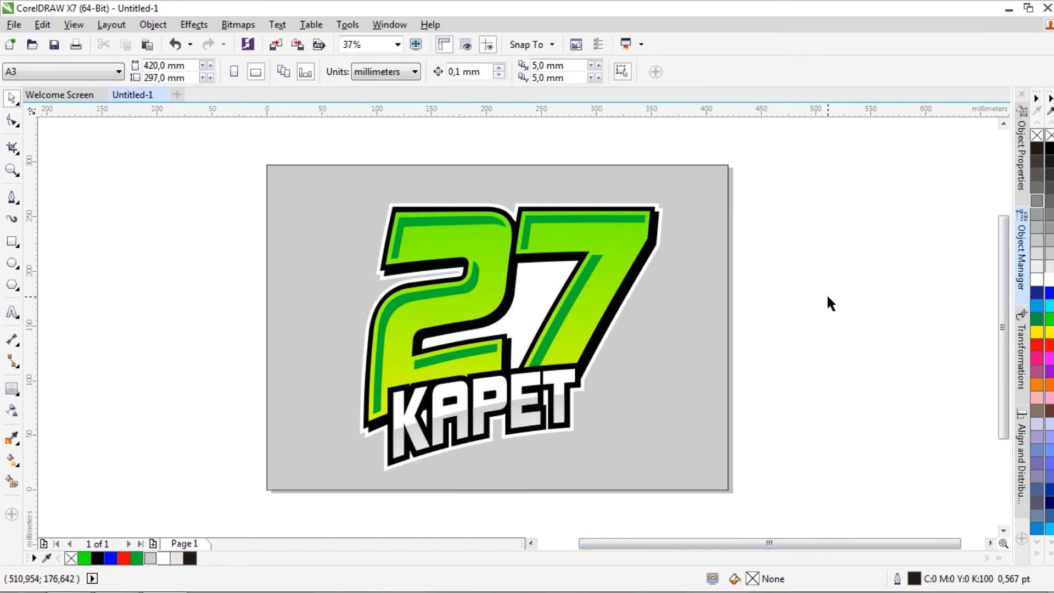